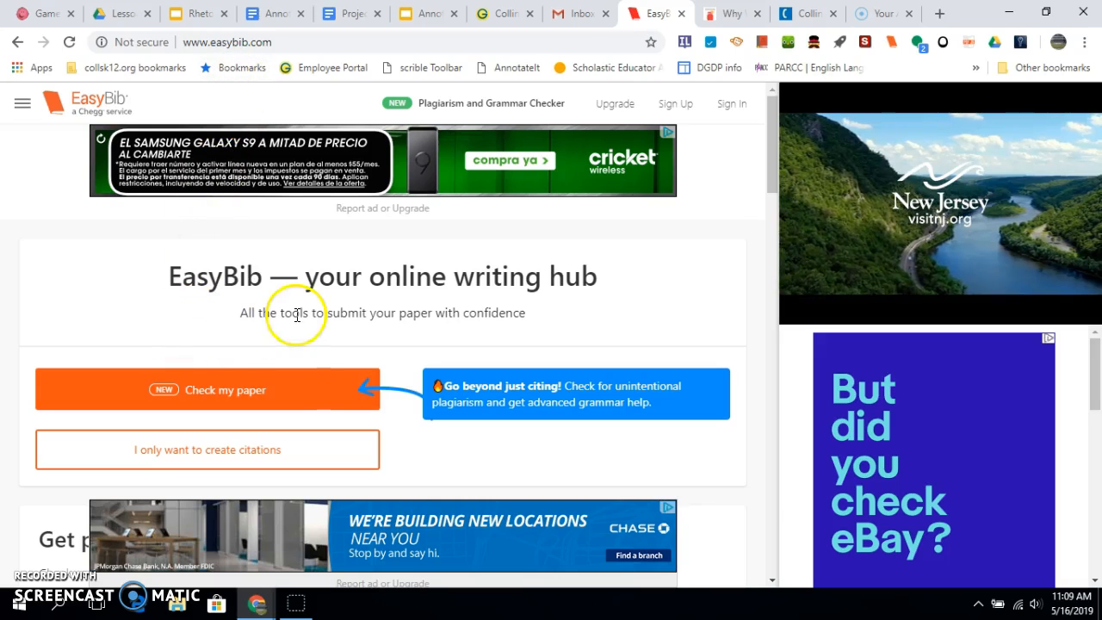
Look over the esports article to cite and open EasyBib's citations-only tool.
{"action": "left_click", "coordinate": [729, 13]}
{"action": "scroll", "coordinate": [529, 259], "scroll_direction": "up", "scroll_amount": 2}
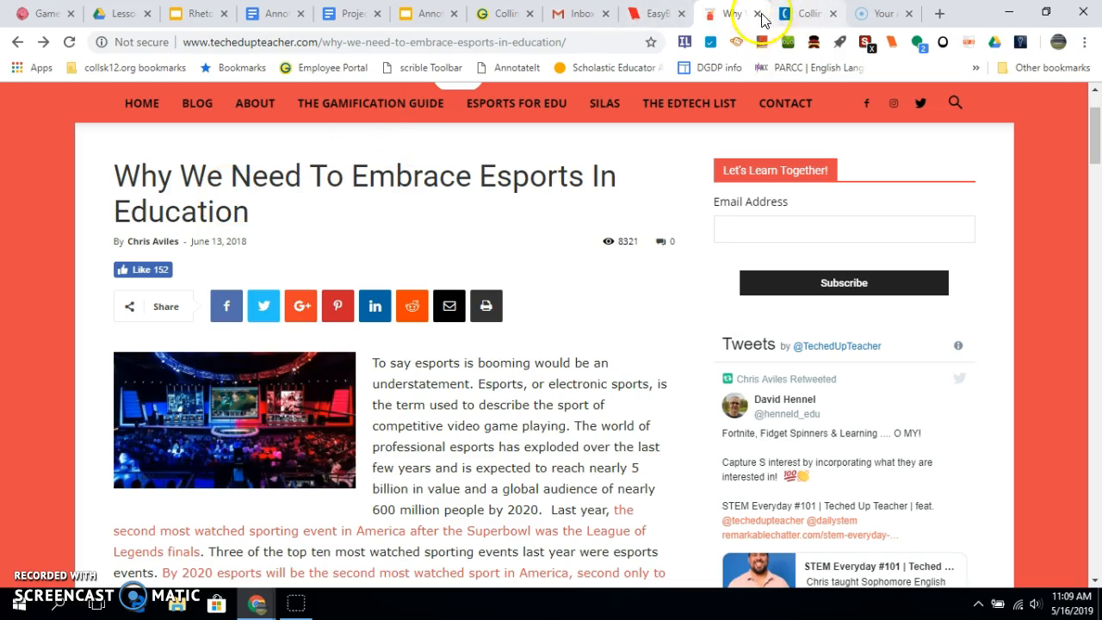
{"action": "left_click", "coordinate": [657, 16]}
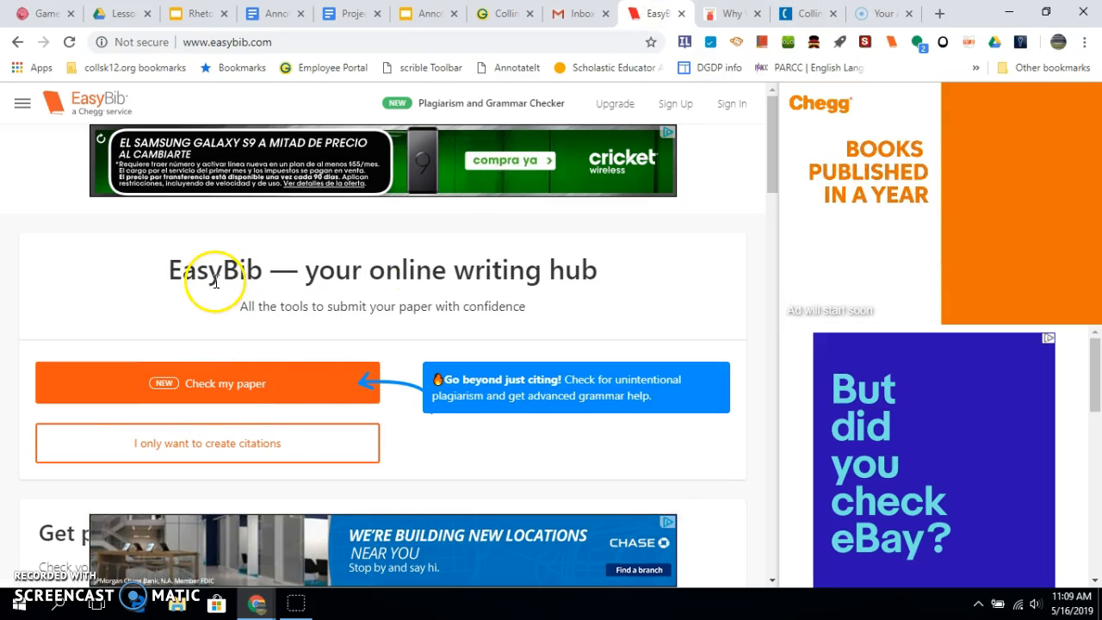
{"action": "left_click", "coordinate": [169, 461]}
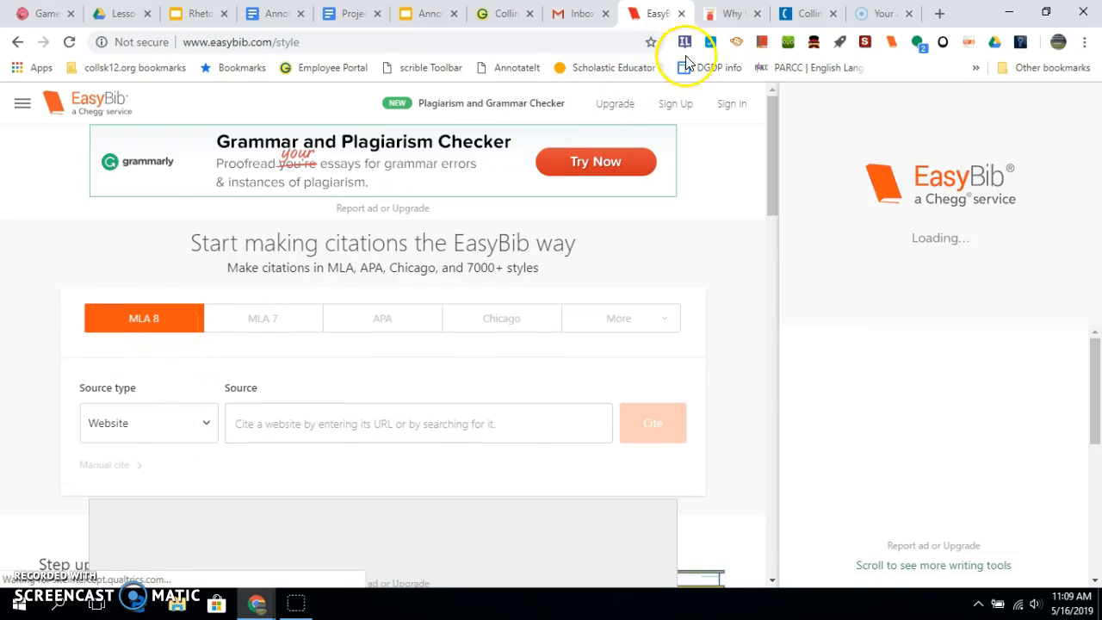
Copy the esports article's URL and search for it in EasyBib as an MLA 8 website source.
{"action": "left_click", "coordinate": [730, 26]}
{"action": "left_click", "coordinate": [442, 48]}
{"action": "key", "text": "ctrl+c"}
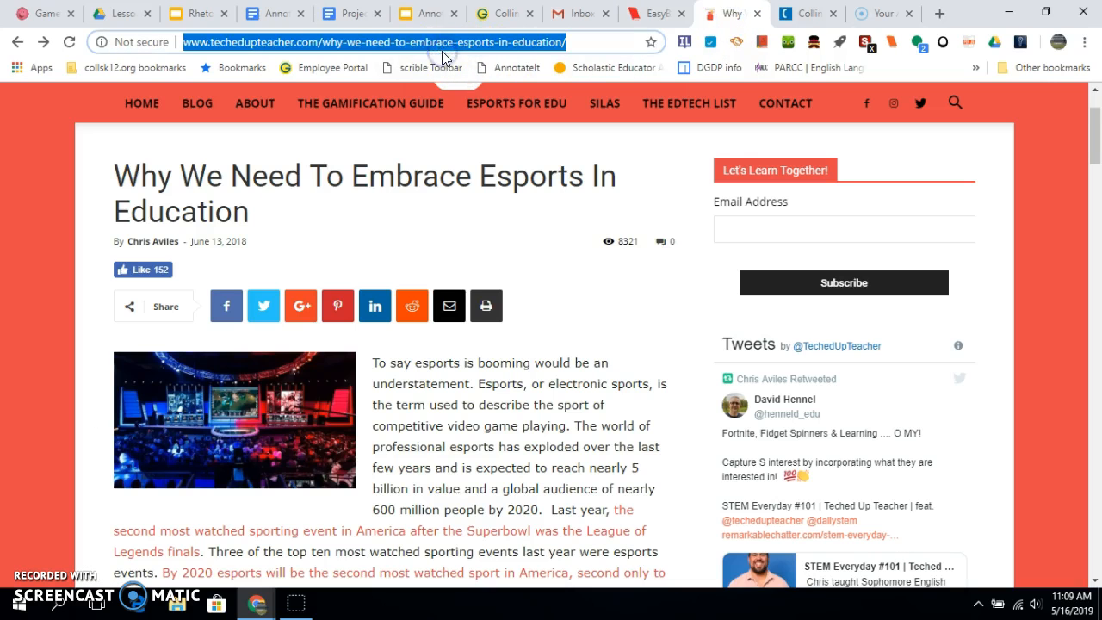
{"action": "left_click", "coordinate": [652, 13]}
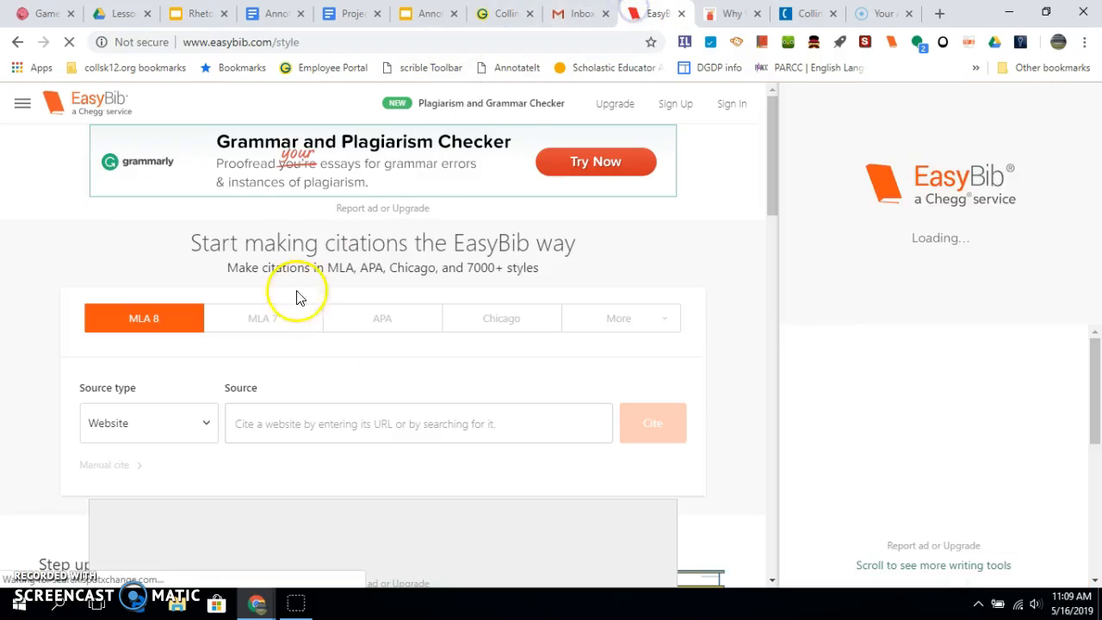
{"action": "left_click", "coordinate": [246, 423]}
{"action": "key", "text": "ctrl+v"}
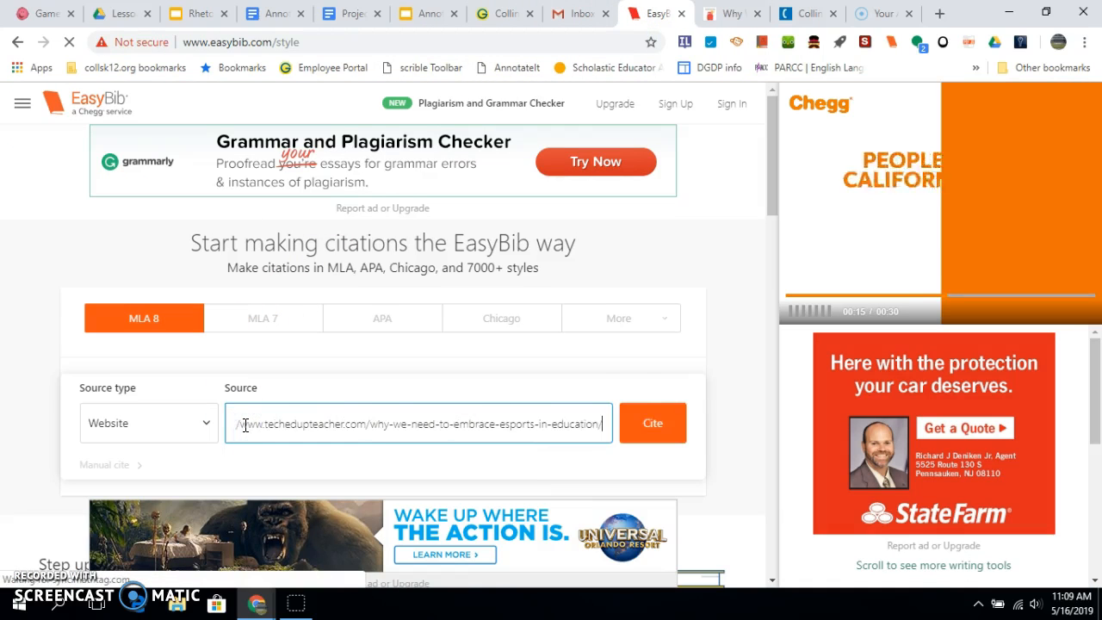
{"action": "left_click", "coordinate": [659, 422]}
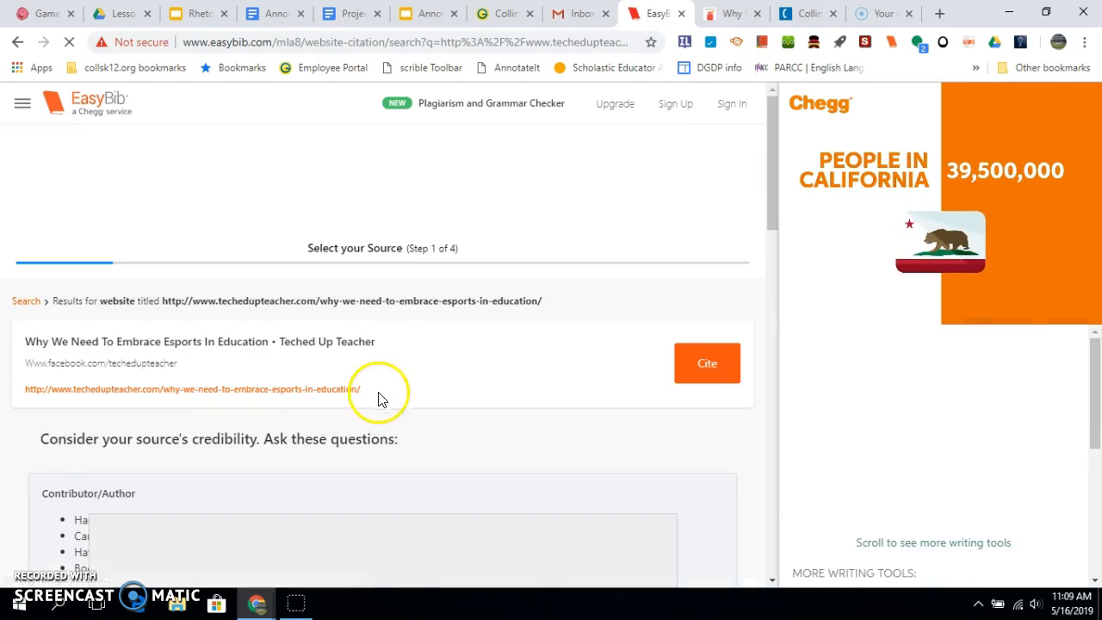
Cite the matching "Why We Need To Embrace Esports In Education" source and continue past the review of its found information.
{"action": "scroll", "coordinate": [353, 468], "scroll_direction": "down", "scroll_amount": 2}
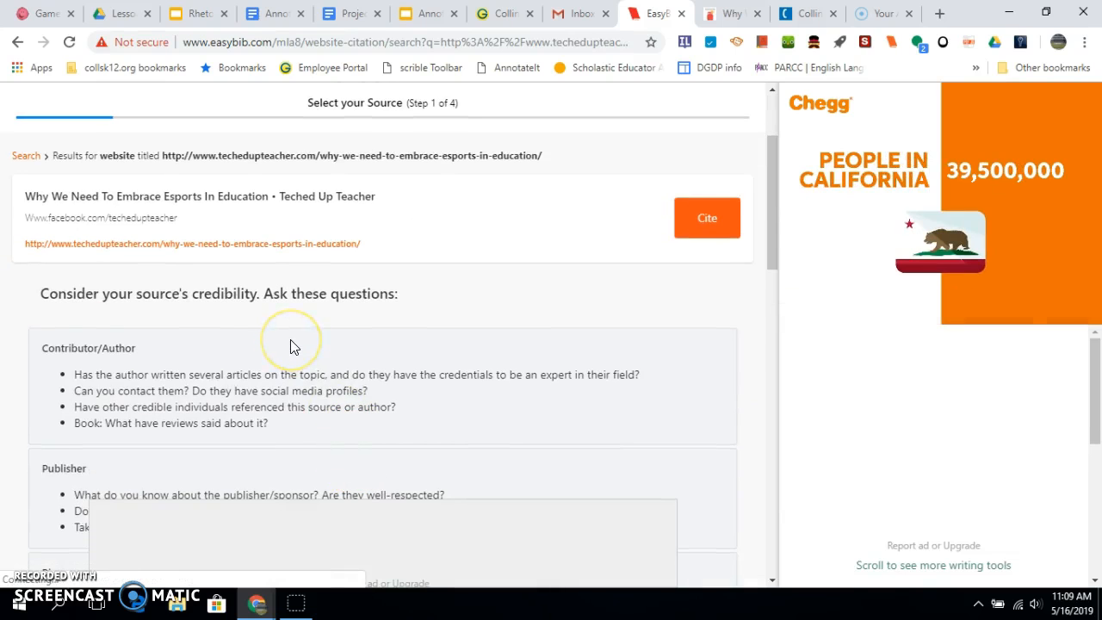
{"action": "scroll", "coordinate": [291, 347], "scroll_direction": "down", "scroll_amount": 1}
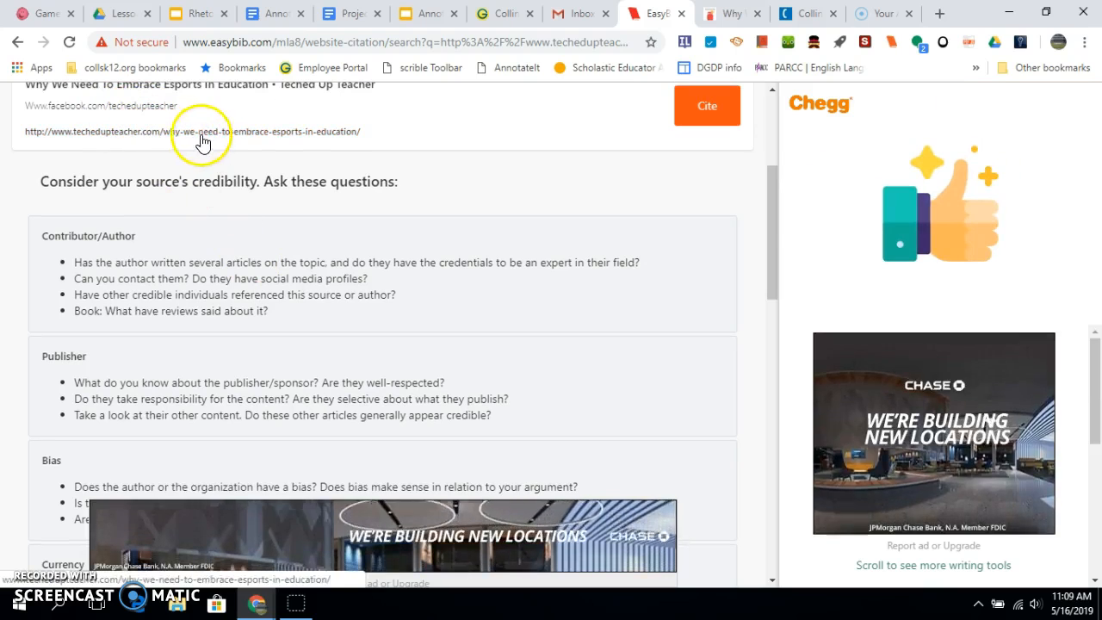
{"action": "left_click", "coordinate": [706, 115]}
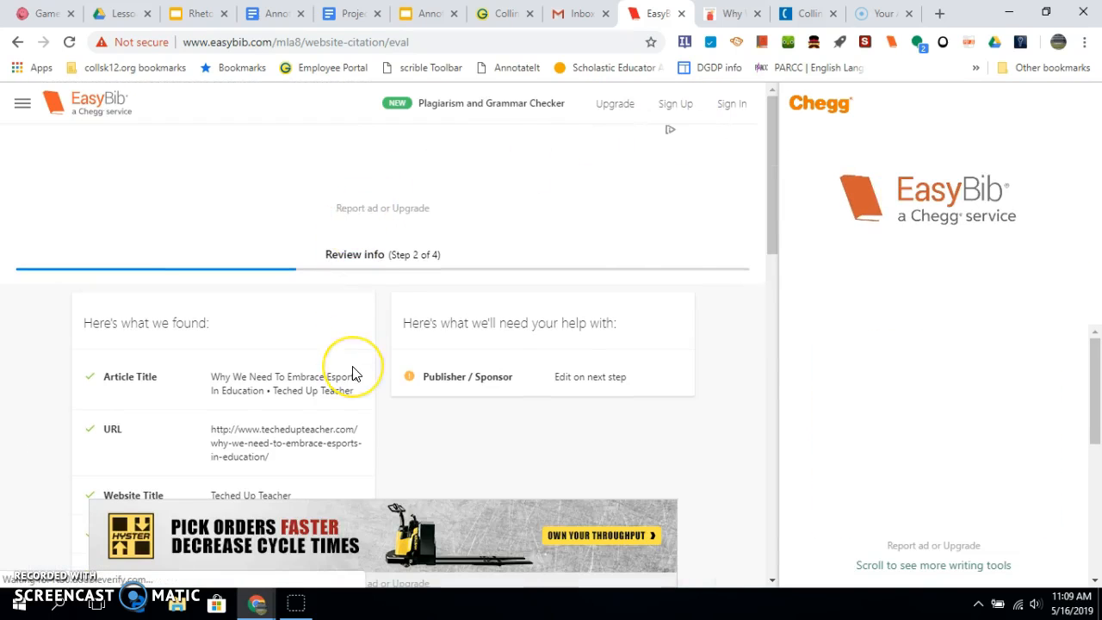
{"action": "scroll", "coordinate": [353, 375], "scroll_direction": "down", "scroll_amount": 3}
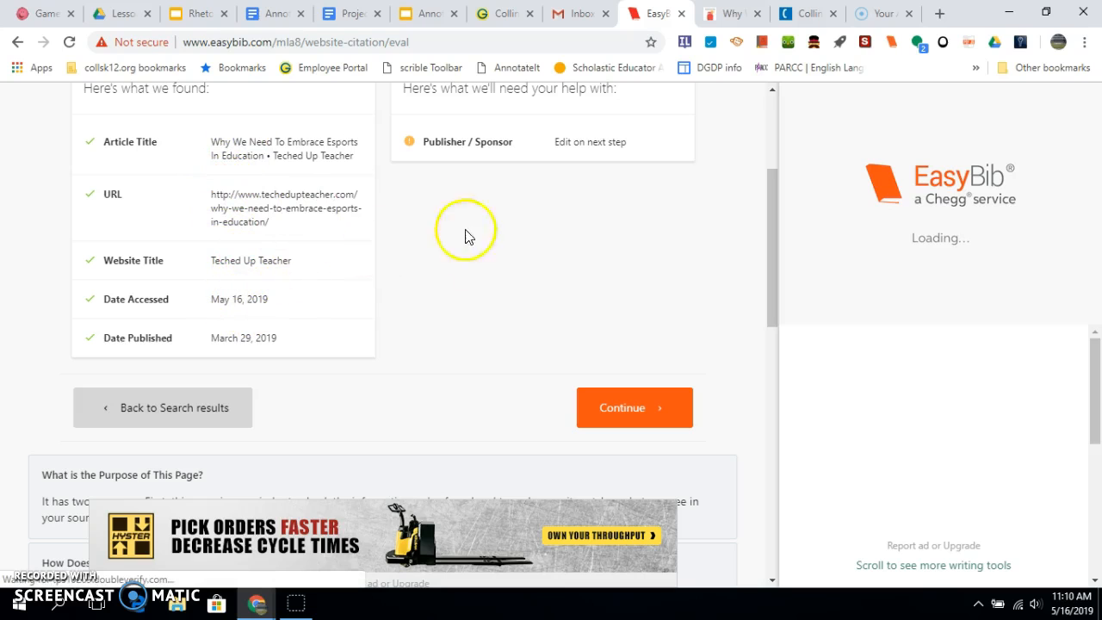
{"action": "left_click", "coordinate": [609, 416]}
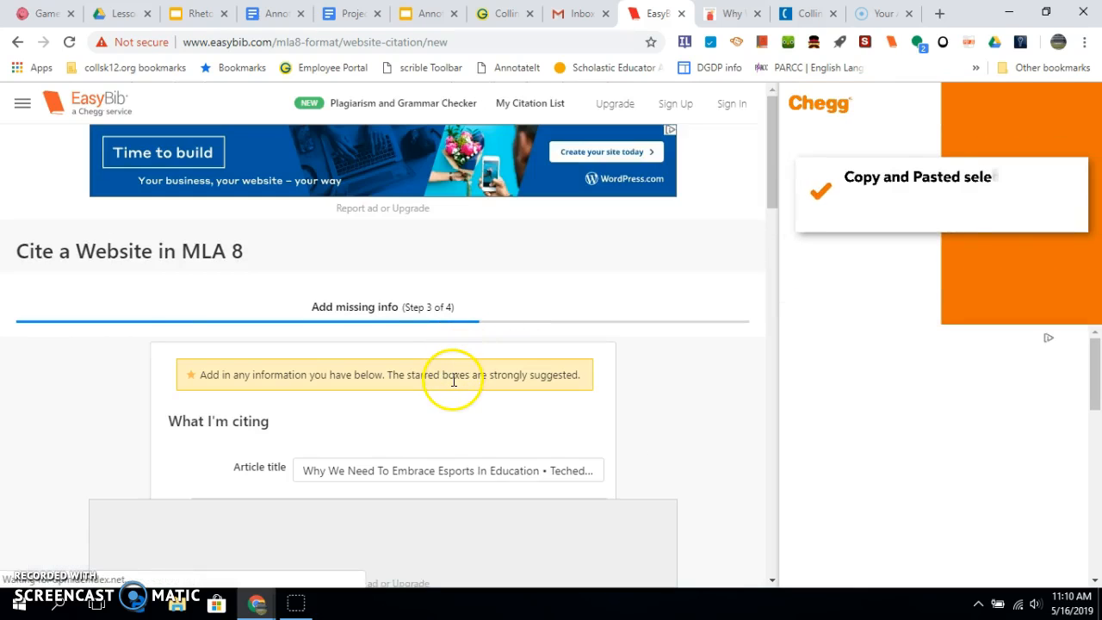
Check the article's byline and enter the author's first and last name in the citation's contributor fields.
{"action": "scroll", "coordinate": [394, 426], "scroll_direction": "down", "scroll_amount": 3}
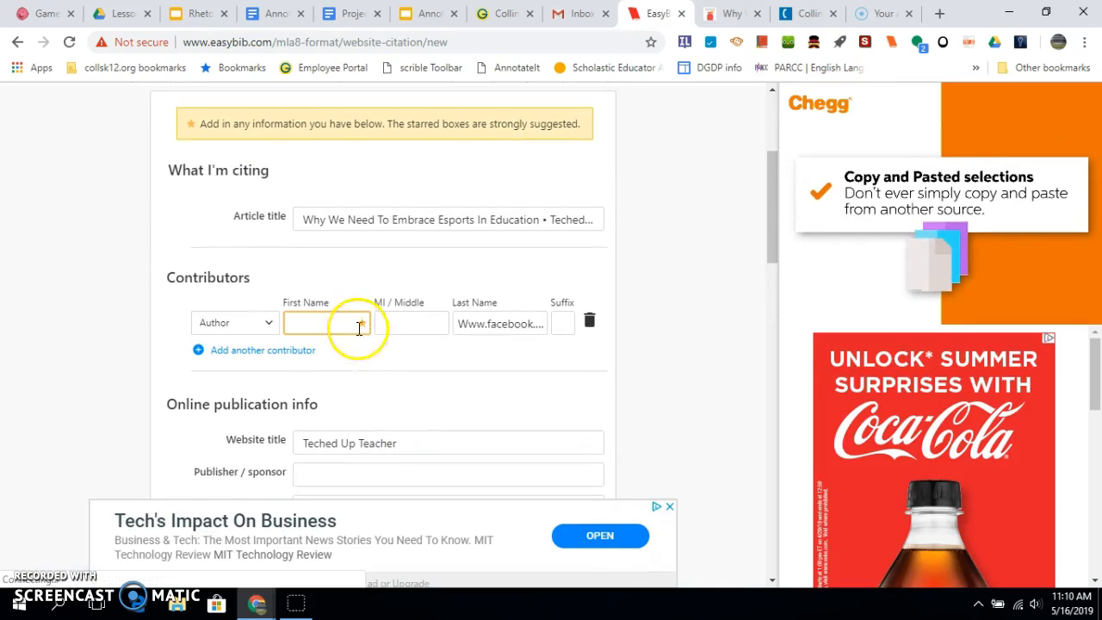
{"action": "left_click", "coordinate": [733, 14]}
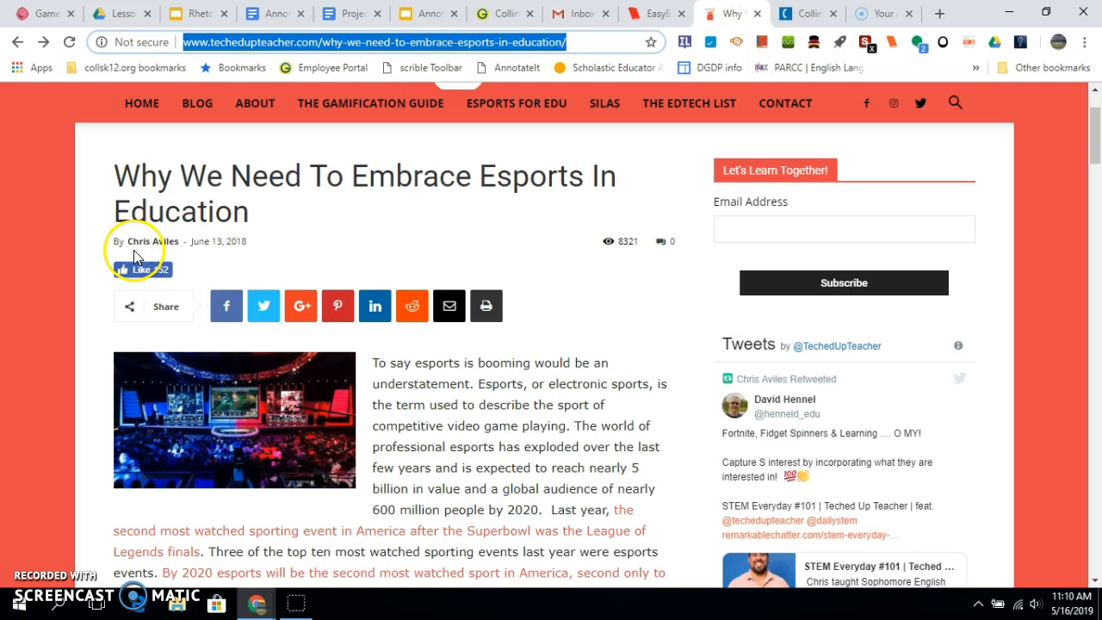
{"action": "left_click", "coordinate": [653, 14]}
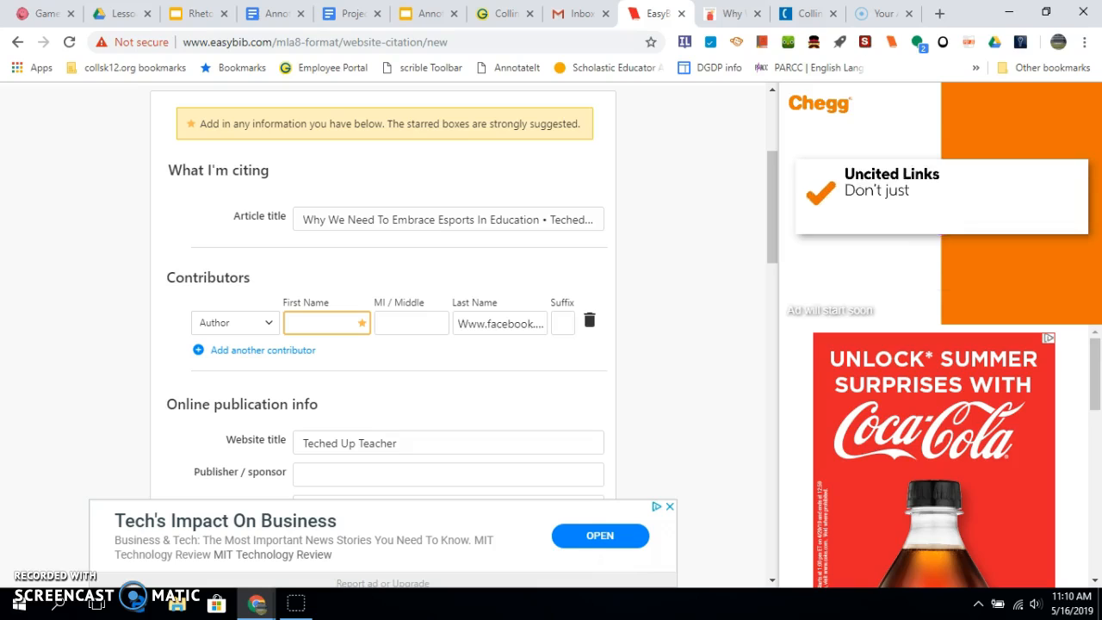
{"action": "left_click", "coordinate": [317, 321]}
{"action": "type", "text": "Chris"}
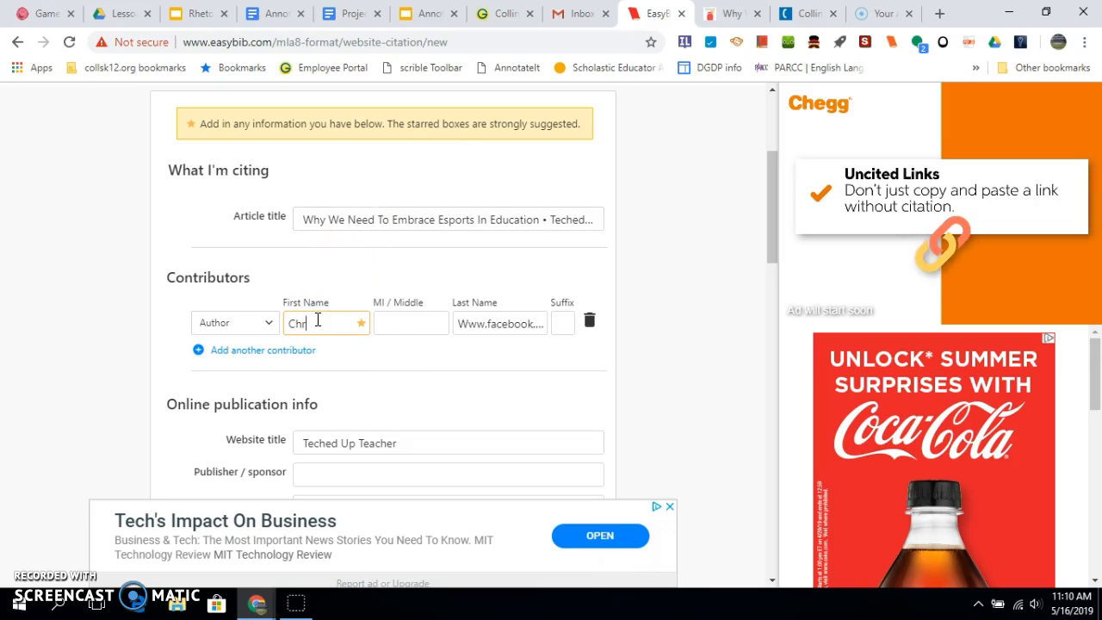
{"action": "triple_click", "coordinate": [479, 323]}
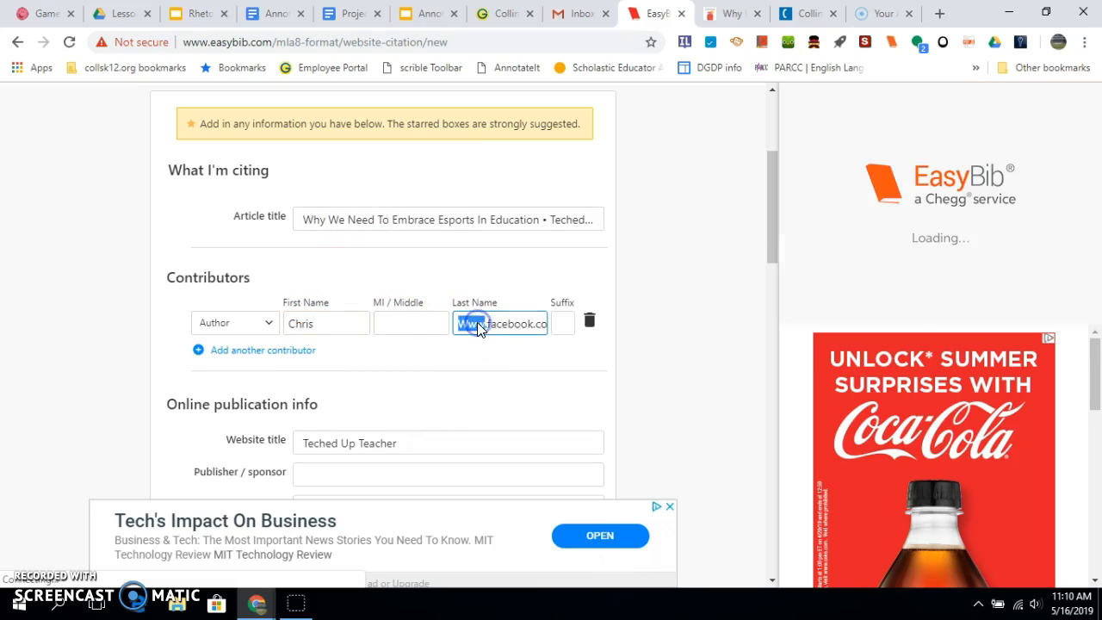
{"action": "type", "text": "Aviles"}
{"action": "left_click", "coordinate": [659, 358]}
Set the citation's electronic publication date to 13 June 2018, as given on the article page.
{"action": "scroll", "coordinate": [522, 418], "scroll_direction": "down", "scroll_amount": 2}
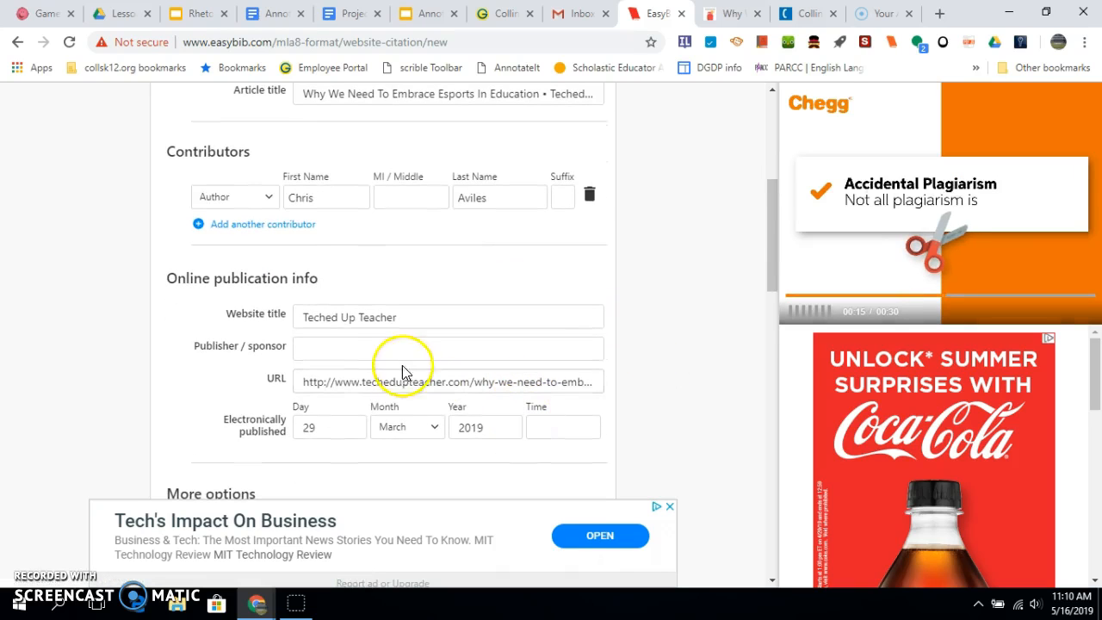
{"action": "scroll", "coordinate": [379, 370], "scroll_direction": "down", "scroll_amount": 1}
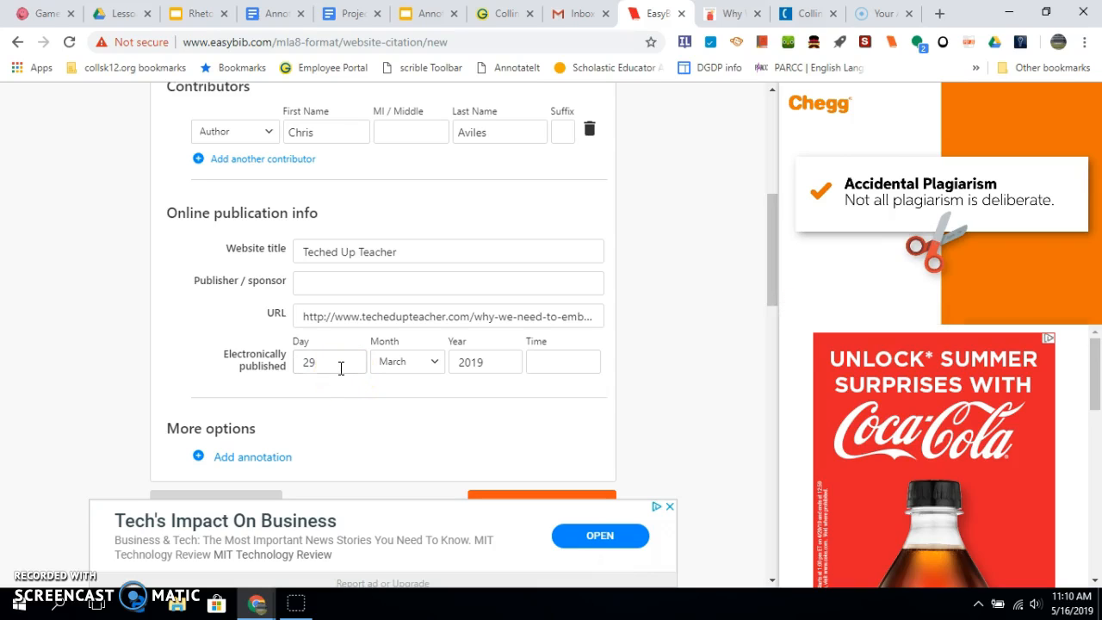
{"action": "left_click", "coordinate": [731, 15]}
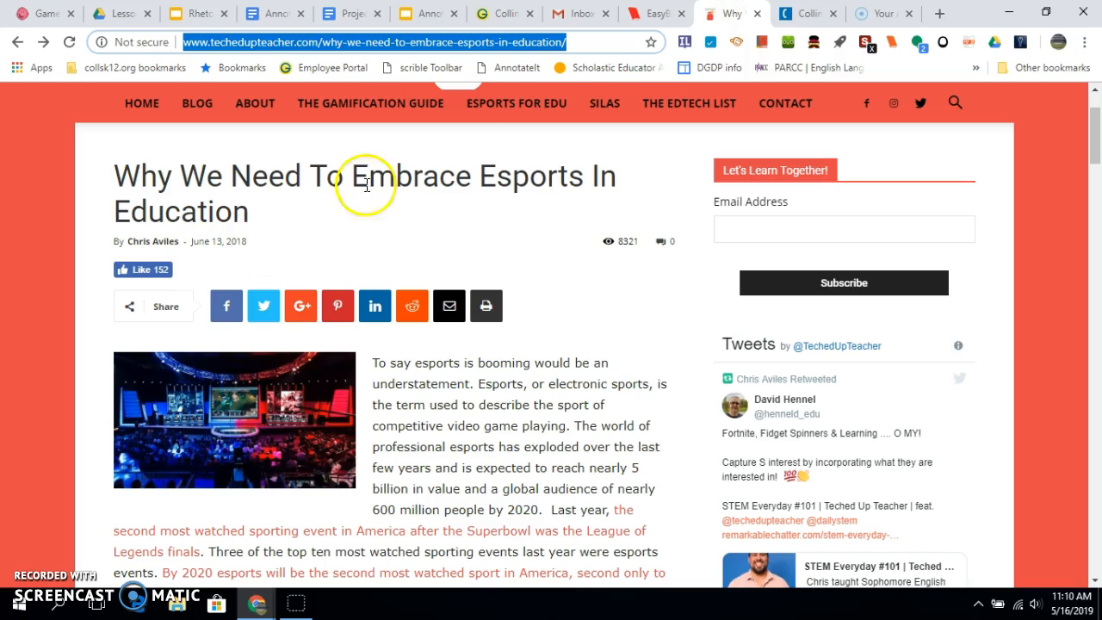
{"action": "left_click", "coordinate": [653, 13]}
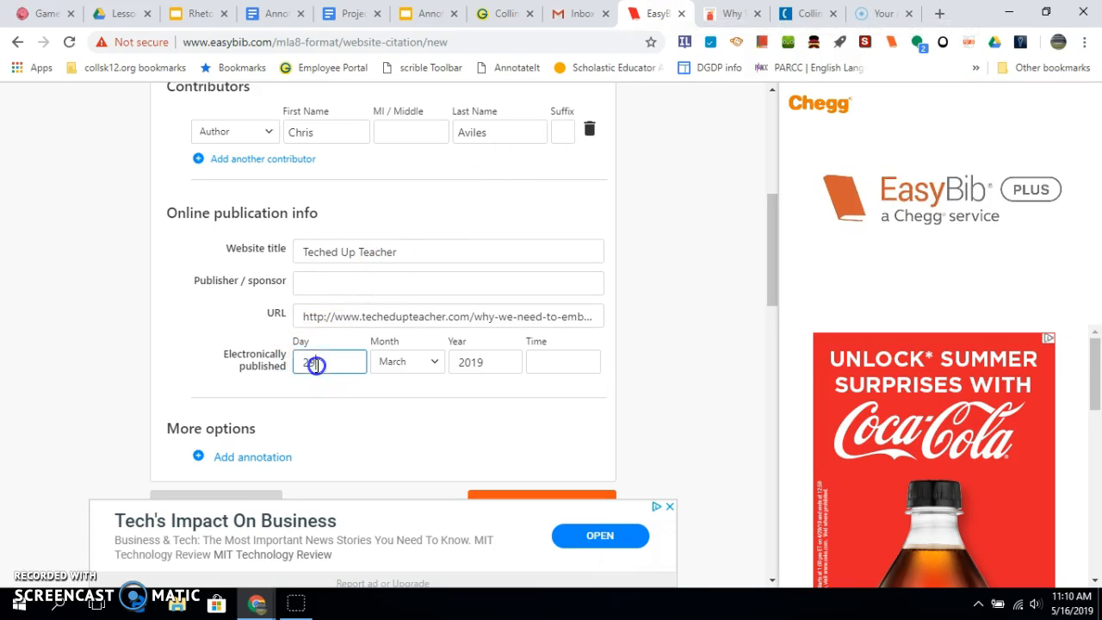
{"action": "left_click", "coordinate": [728, 14]}
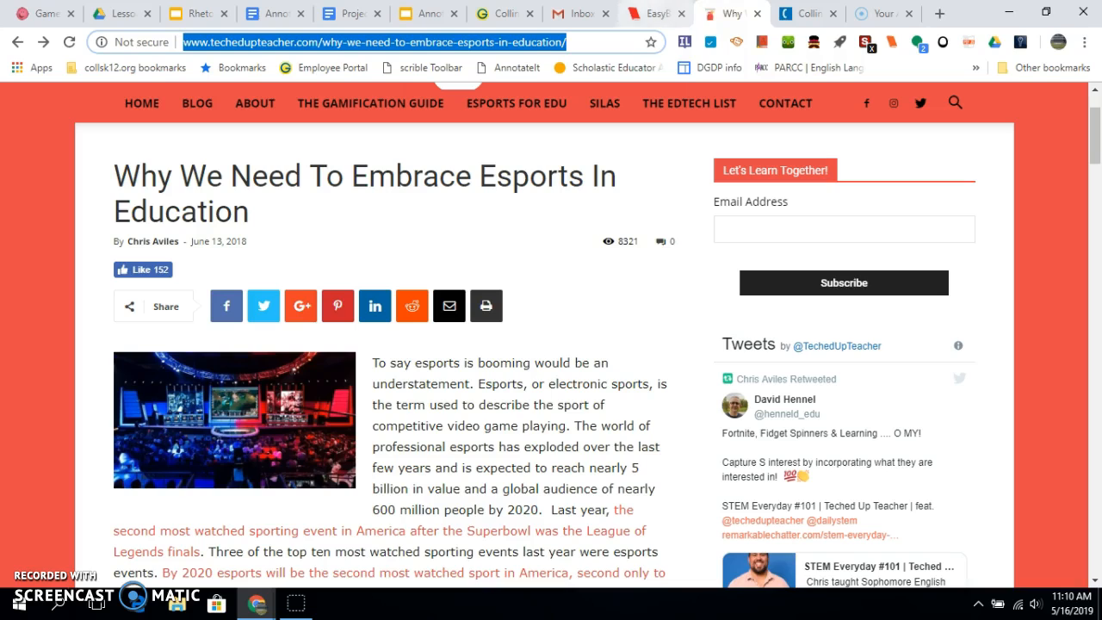
{"action": "left_click", "coordinate": [638, 14]}
{"action": "type", "text": "13"}
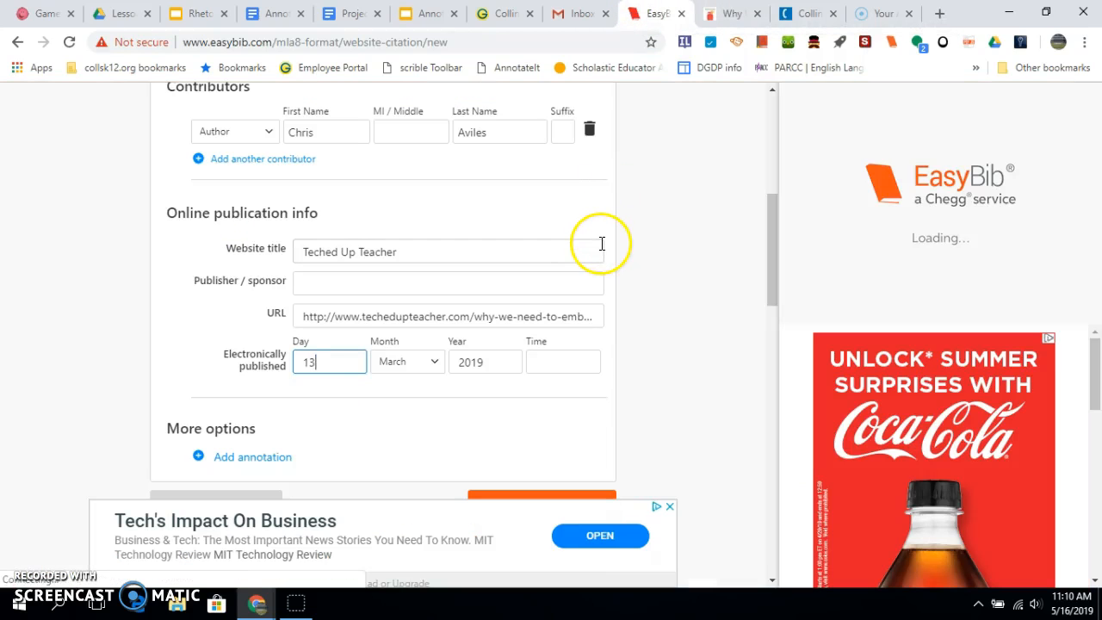
{"action": "left_click", "coordinate": [403, 363]}
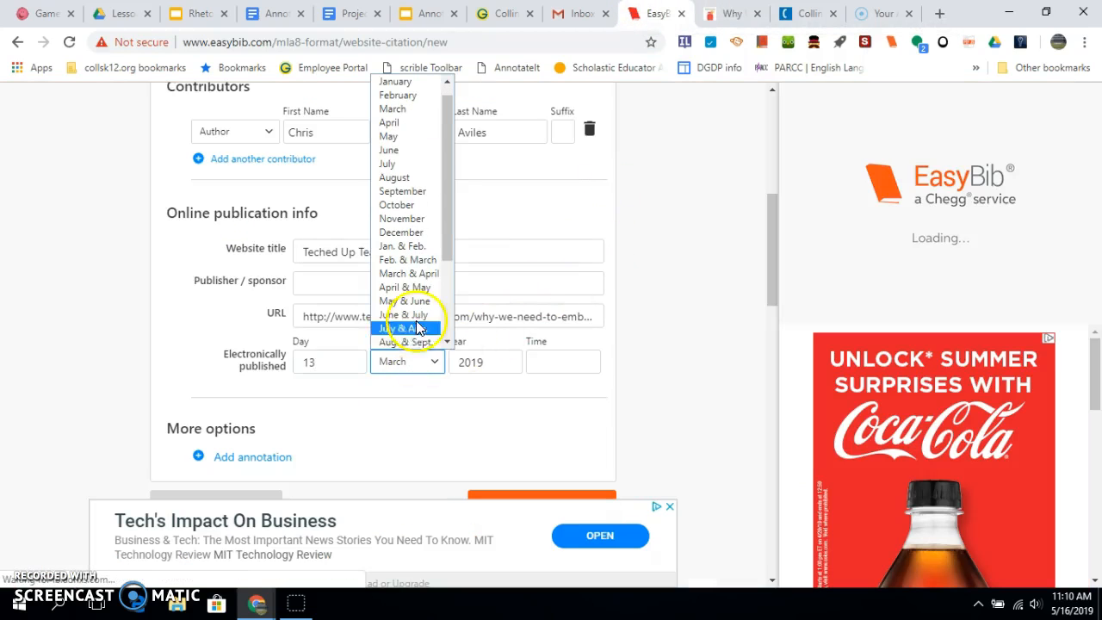
{"action": "left_click", "coordinate": [414, 150]}
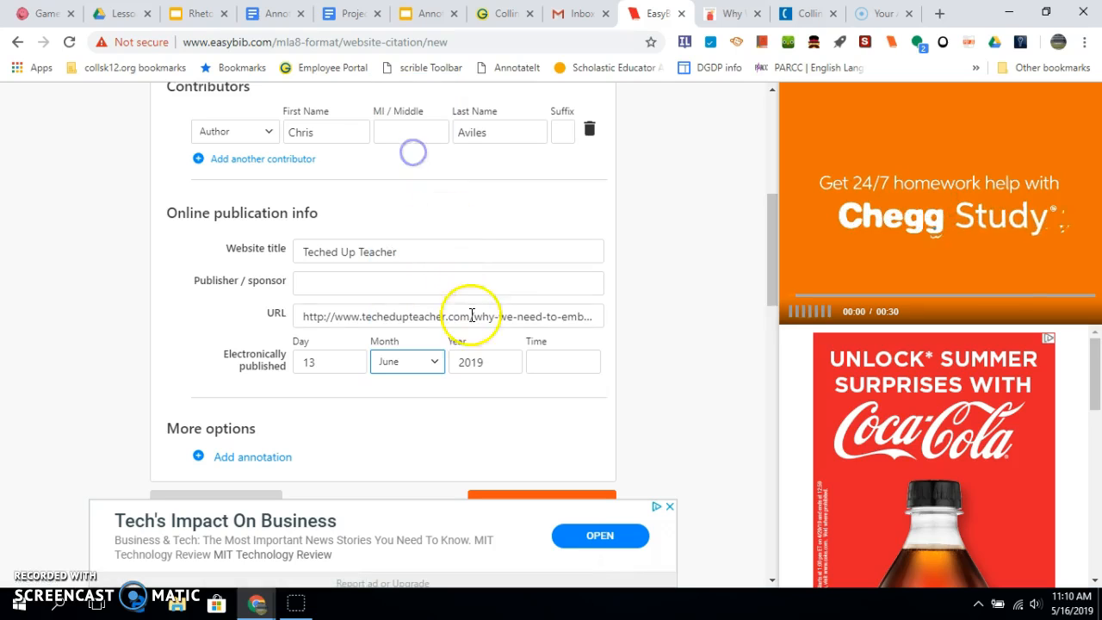
{"action": "left_click", "coordinate": [480, 362]}
{"action": "key", "text": "BackSpace"}
{"action": "type", "text": "8"}
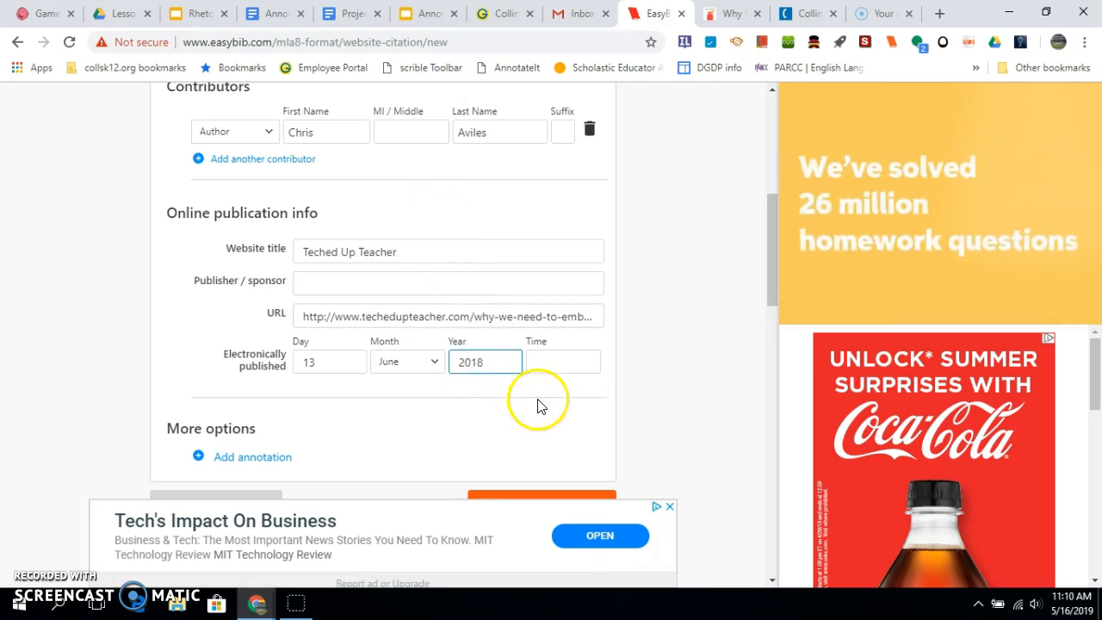
Submit the citation form, choosing the free sponsored message to continue, and return from the ad to the finished citation.
{"action": "scroll", "coordinate": [538, 403], "scroll_direction": "down", "scroll_amount": 1}
{"action": "left_click", "coordinate": [522, 416]}
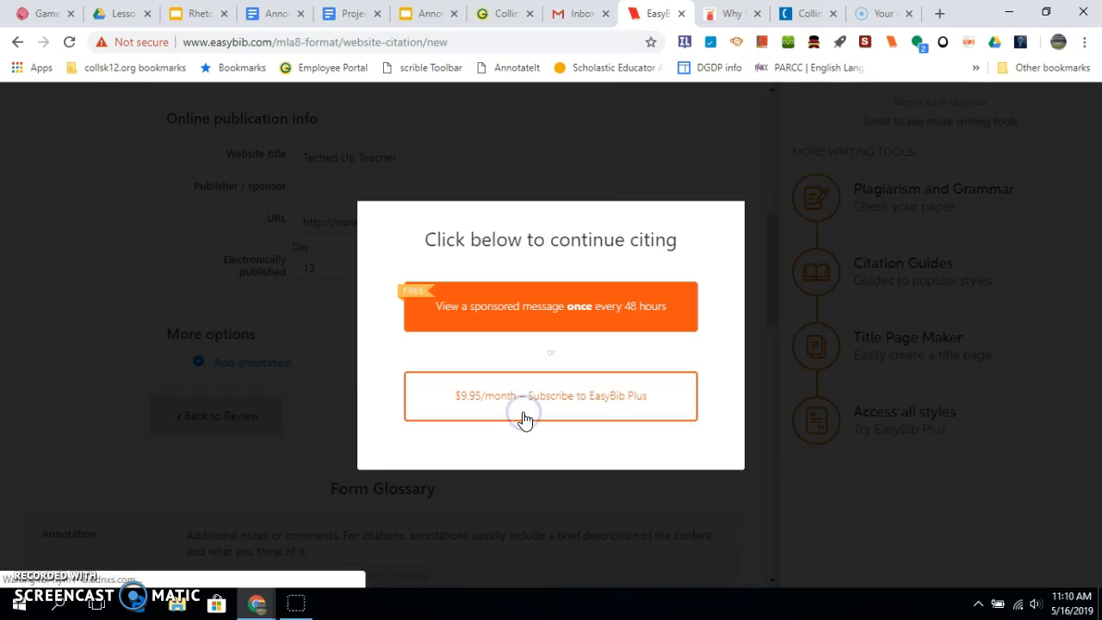
{"action": "left_click", "coordinate": [499, 323]}
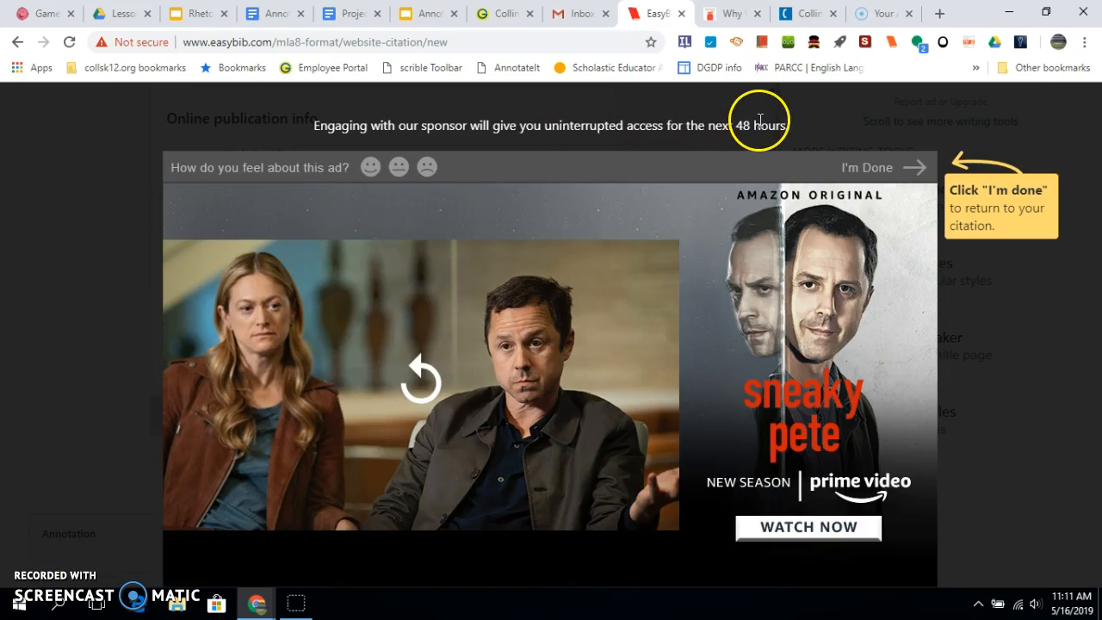
{"action": "left_click", "coordinate": [887, 169]}
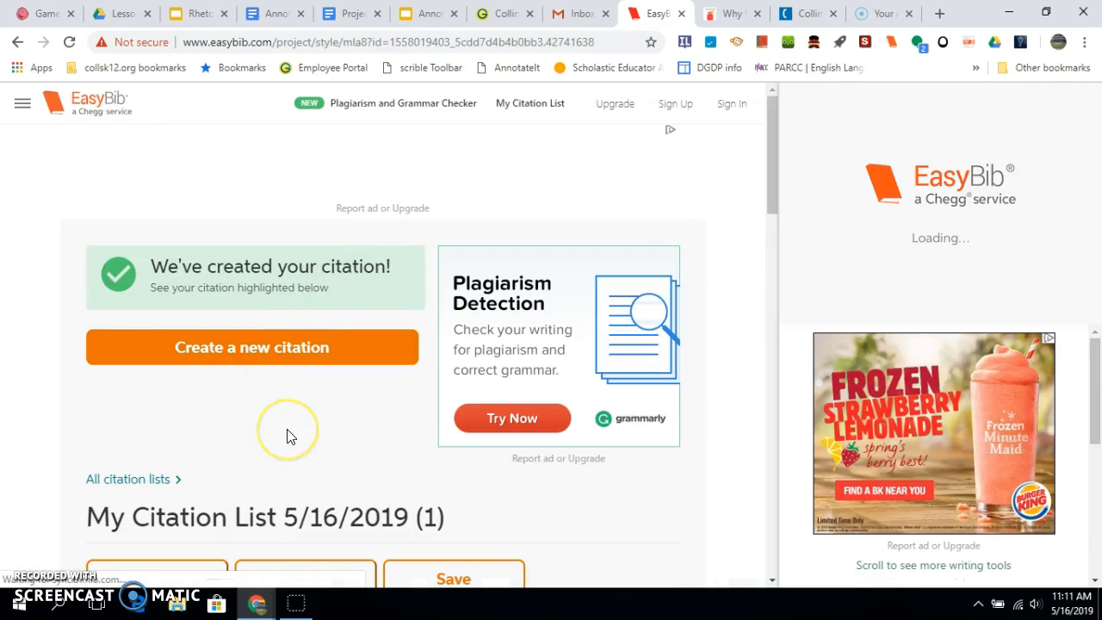
Copy the bibliography citation and paste it under the SAMPLE section's MLA Citation heading in the Annotated Bibliography document.
{"action": "scroll", "coordinate": [287, 435], "scroll_direction": "down", "scroll_amount": 4}
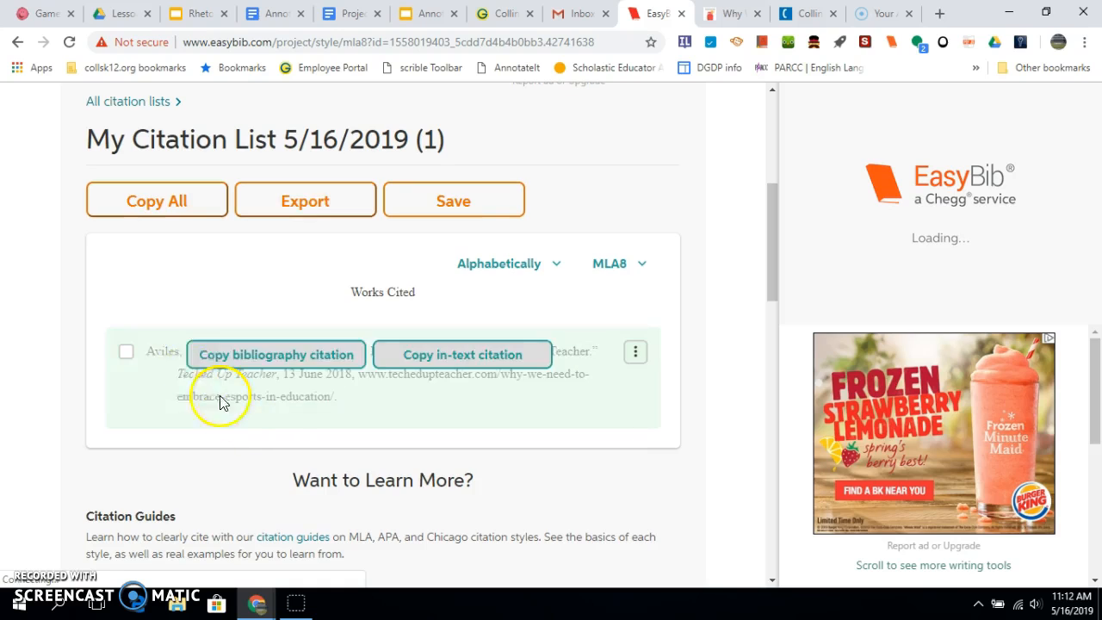
{"action": "left_click", "coordinate": [234, 353]}
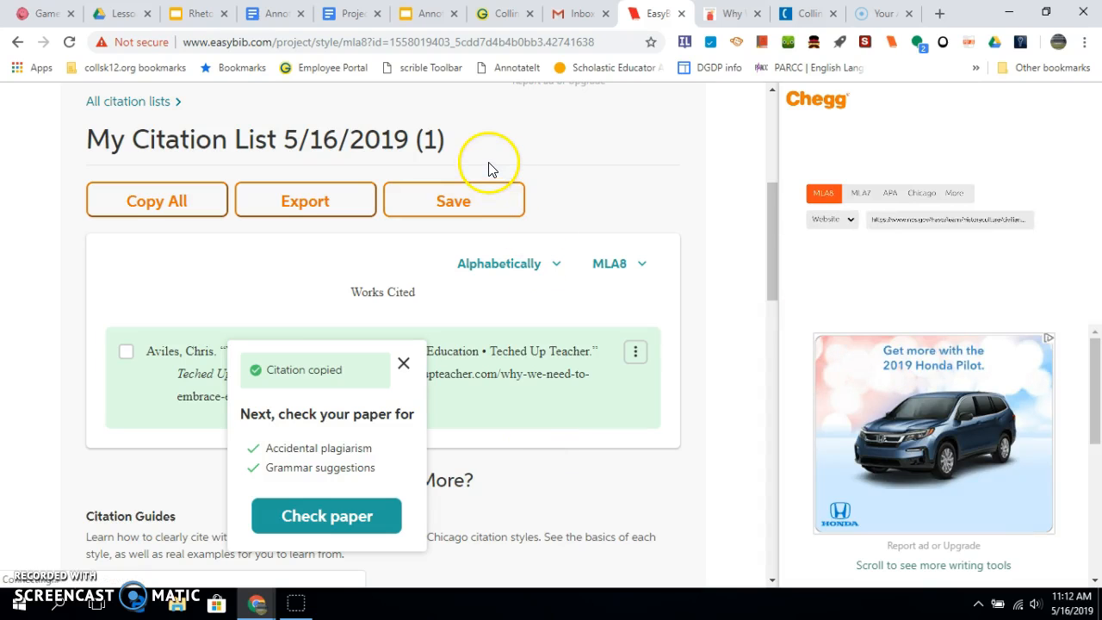
{"action": "left_click", "coordinate": [261, 12]}
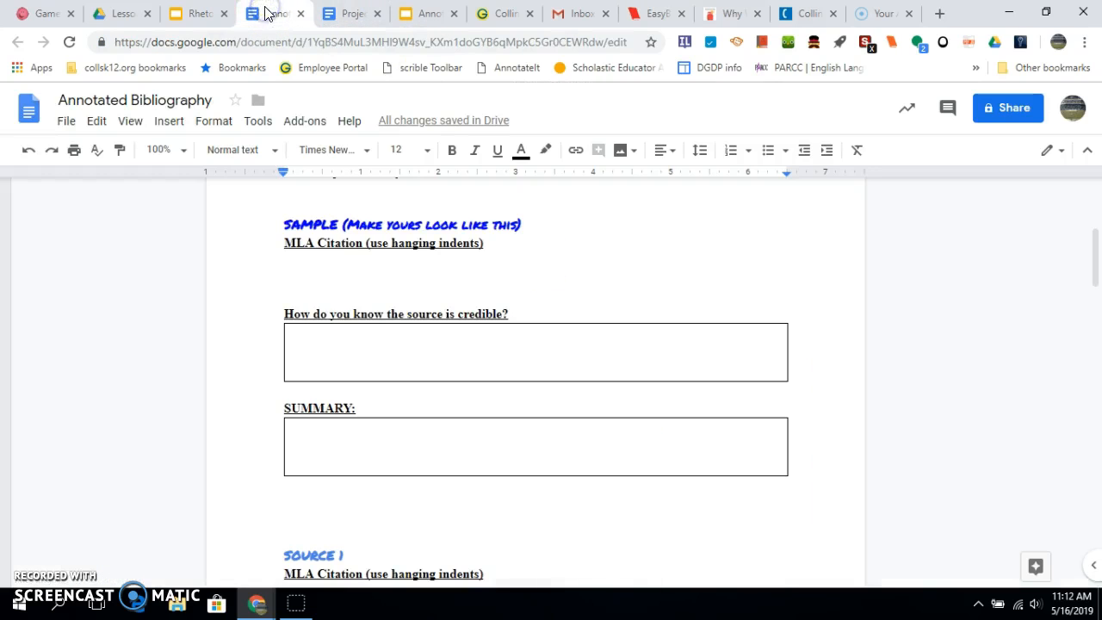
{"action": "left_click", "coordinate": [320, 268]}
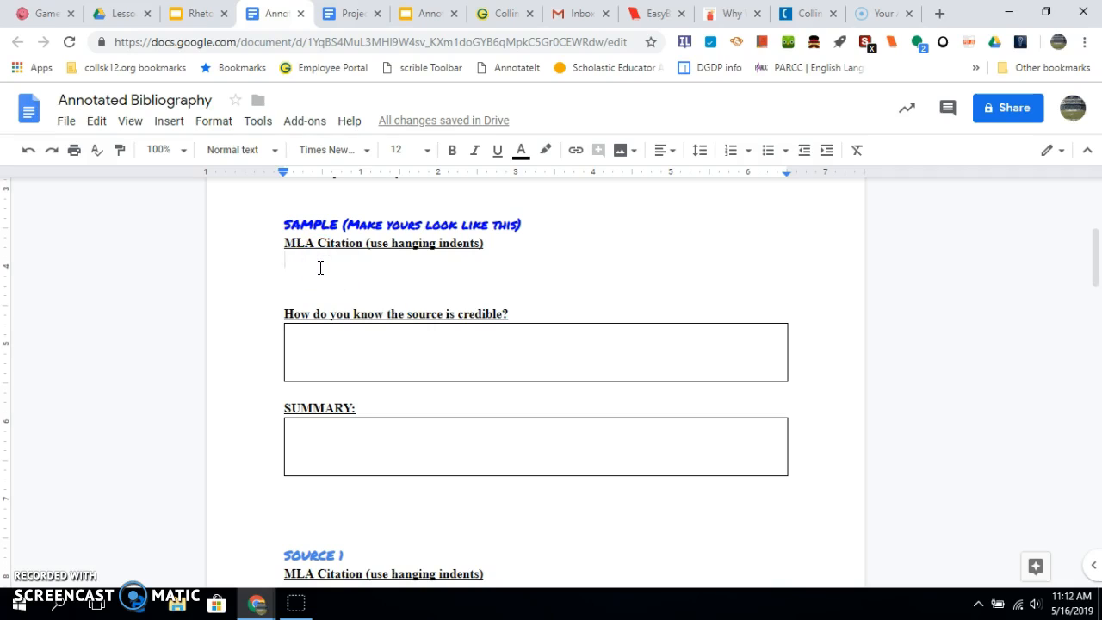
{"action": "key", "text": "ctrl+v"}
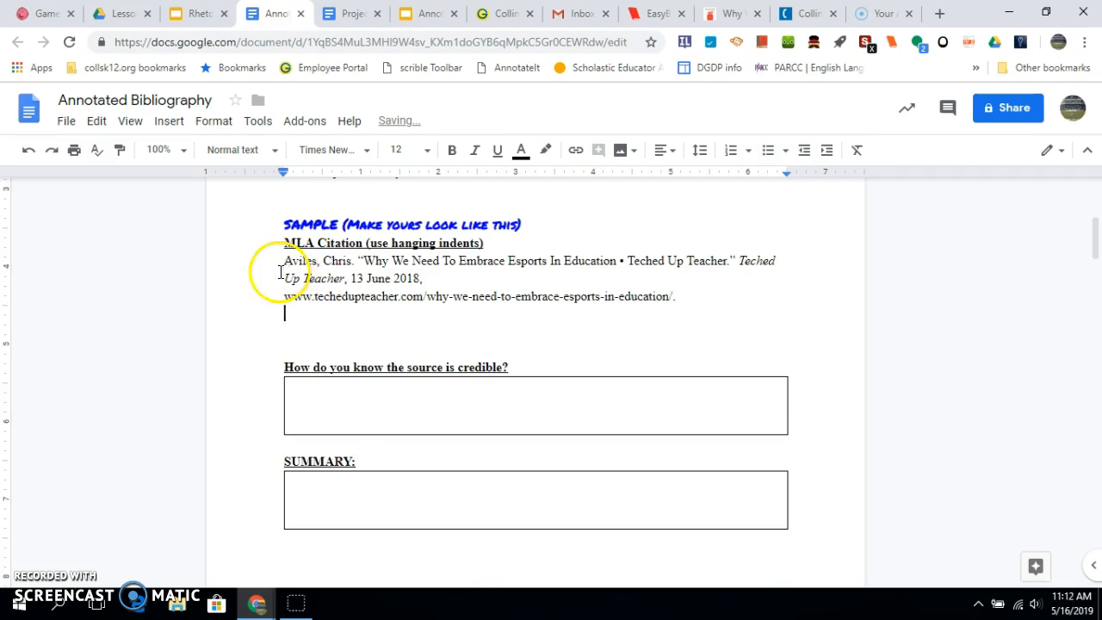
{"action": "key", "text": "Up"}
{"action": "key", "text": "Tab"}
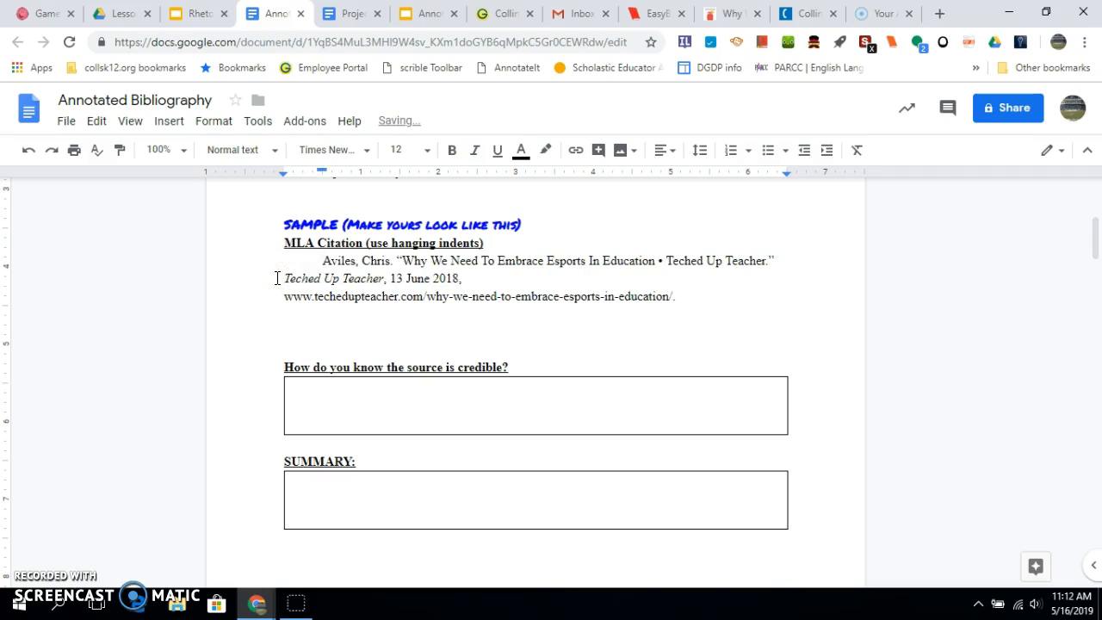
{"action": "key", "text": "BackSpace"}
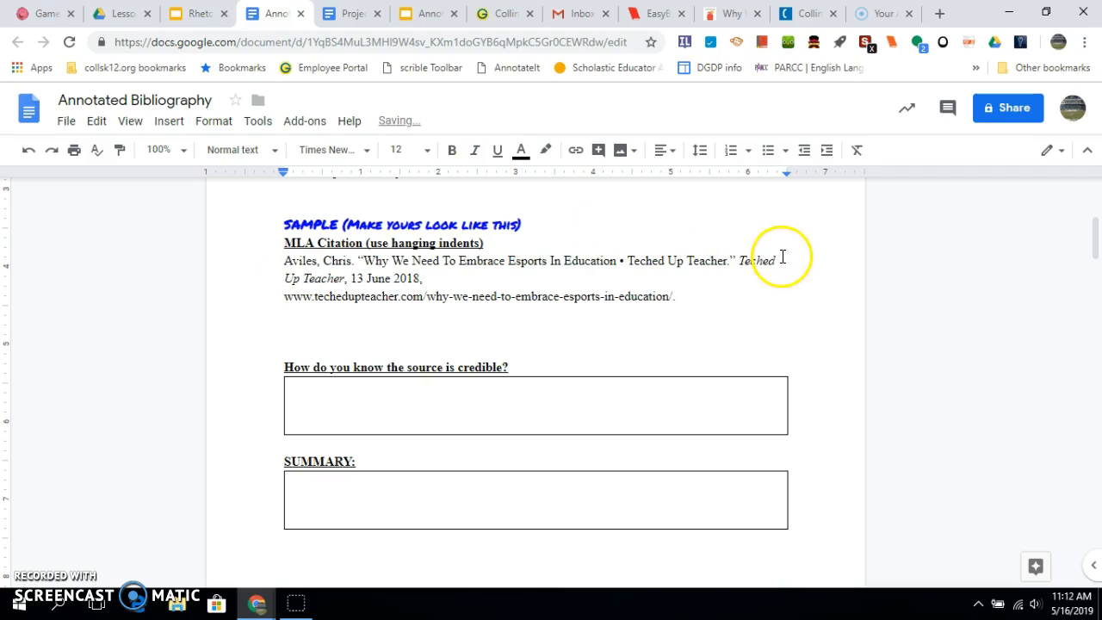
Return to the esports article page, start its citation with the EasyBib browser extension, and enter the author's last name.
{"action": "left_click", "coordinate": [638, 12]}
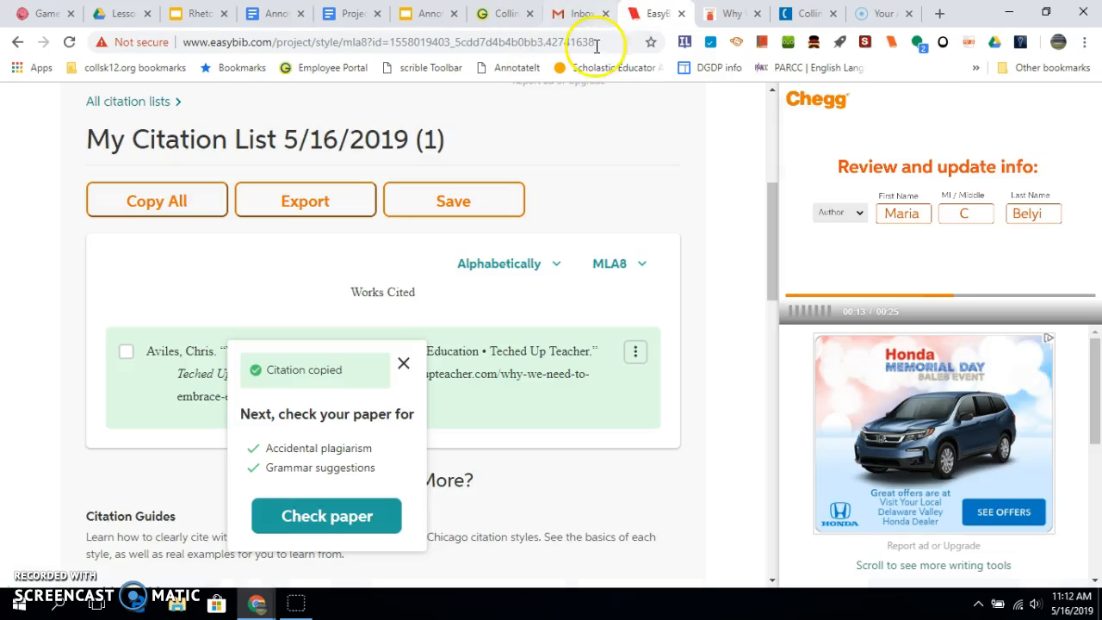
{"action": "left_click", "coordinate": [726, 13]}
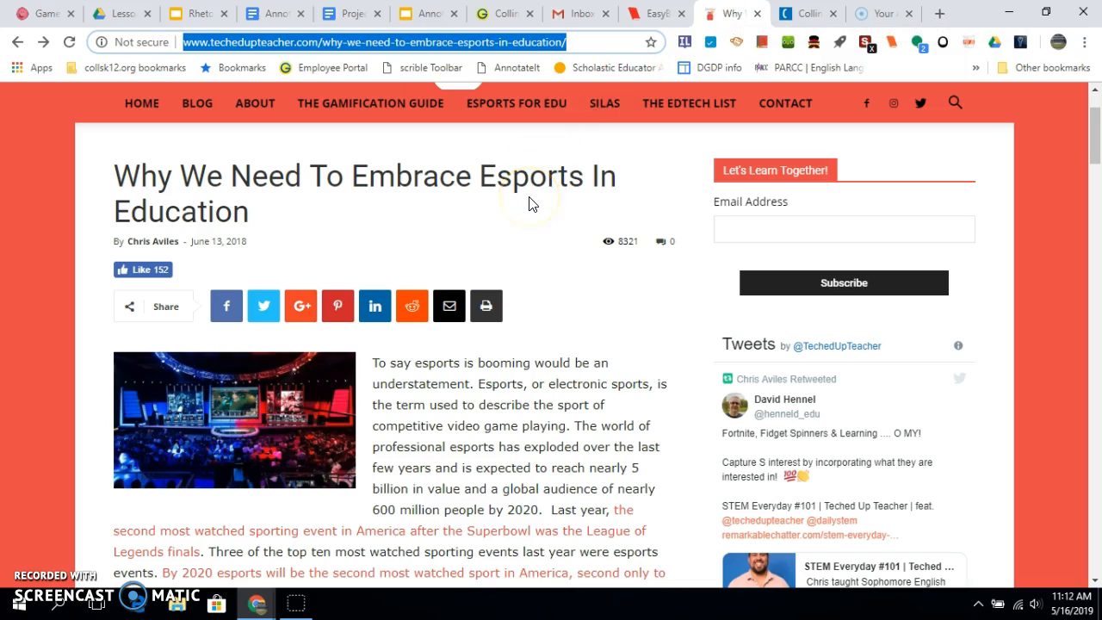
{"action": "left_click", "coordinate": [896, 50]}
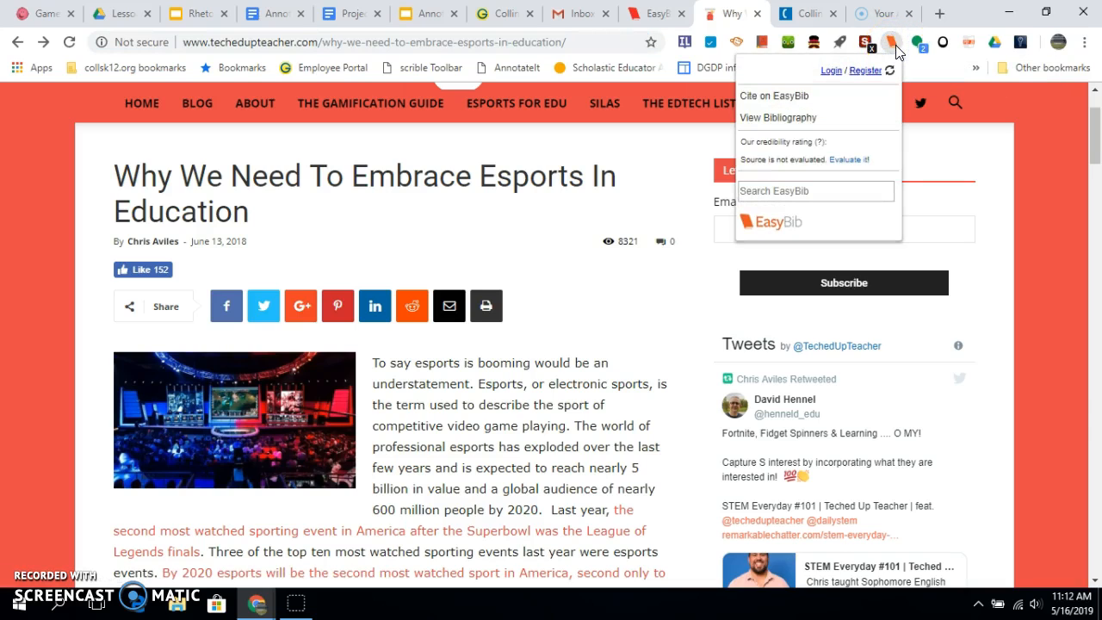
{"action": "left_click", "coordinate": [793, 97]}
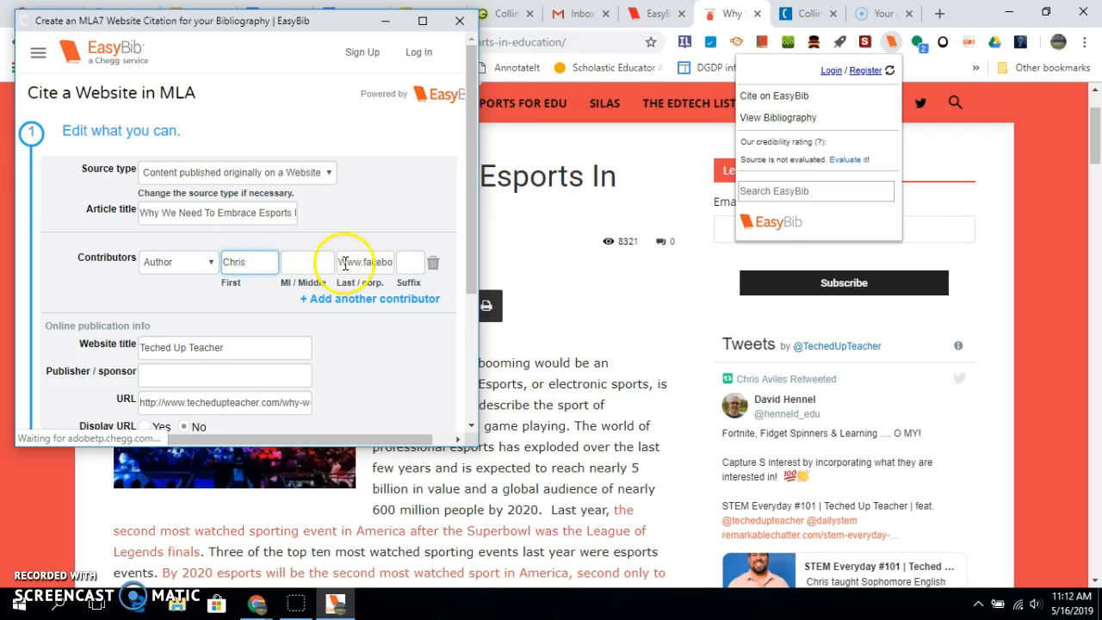
{"action": "type", "text": "Aviles"}
{"action": "left_click", "coordinate": [360, 297]}
Set the electronic publication date in the citation form to 13 June 2018.
{"action": "scroll", "coordinate": [336, 356], "scroll_direction": "down", "scroll_amount": 5}
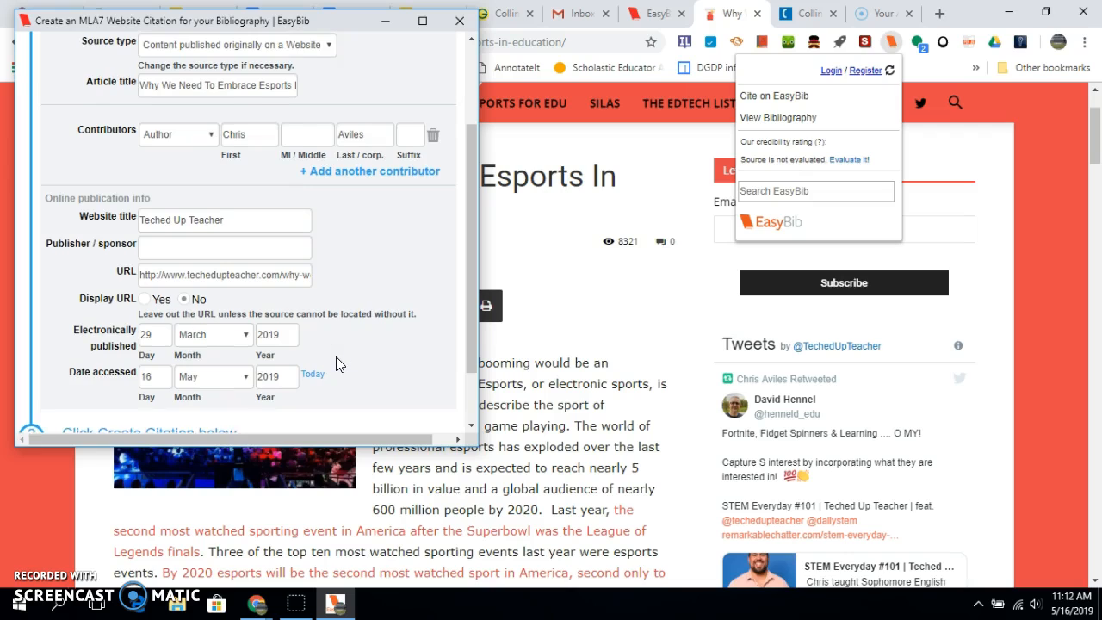
{"action": "left_click", "coordinate": [197, 268]}
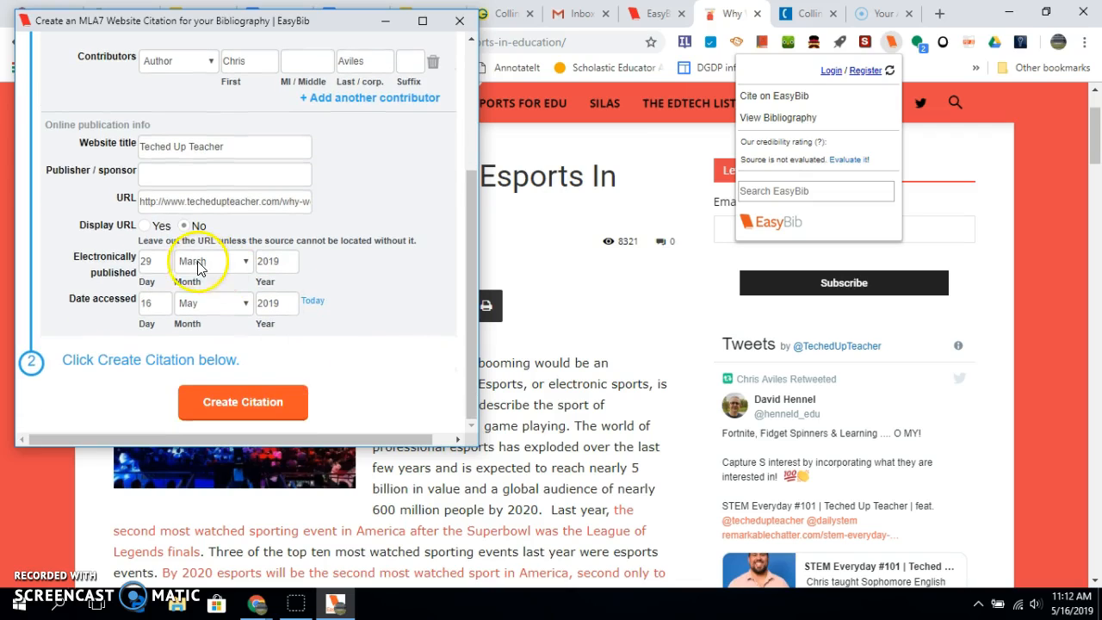
{"action": "double_click", "coordinate": [161, 264]}
{"action": "type", "text": "13"}
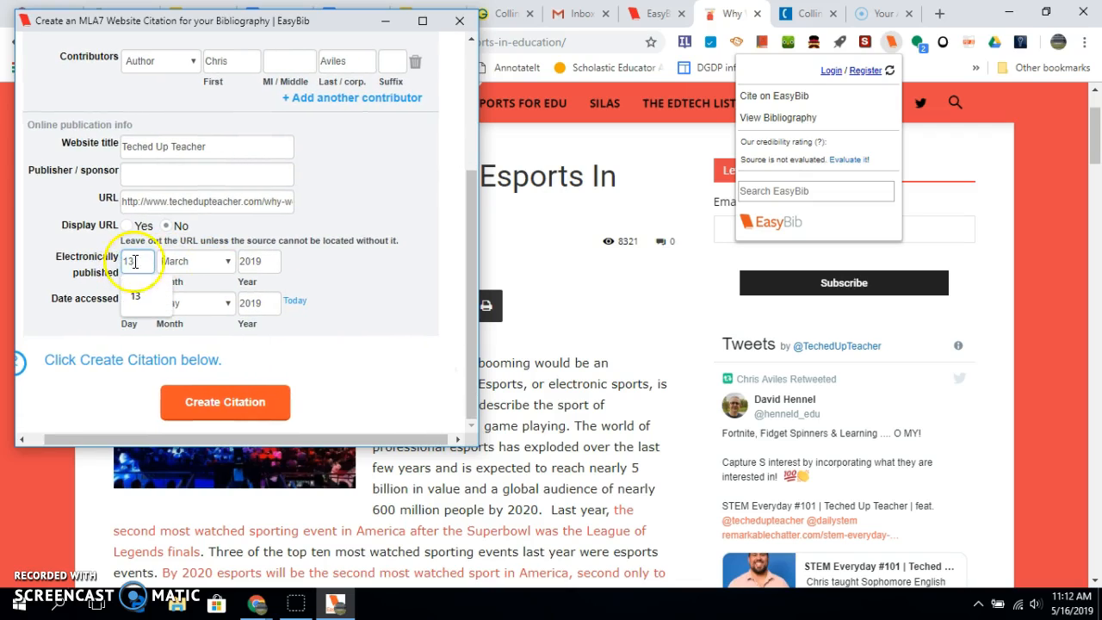
{"action": "left_click", "coordinate": [178, 260]}
{"action": "key", "text": "Down"}
{"action": "key", "text": "Down"}
{"action": "key", "text": "Down"}
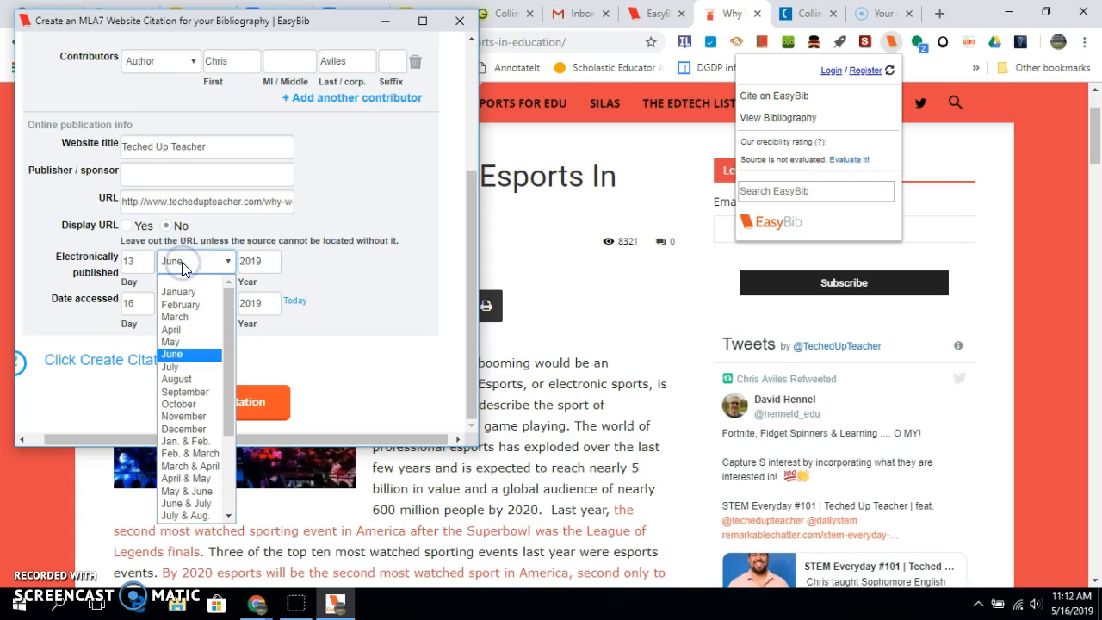
{"action": "left_click", "coordinate": [264, 263]}
{"action": "key", "text": "BackSpace"}
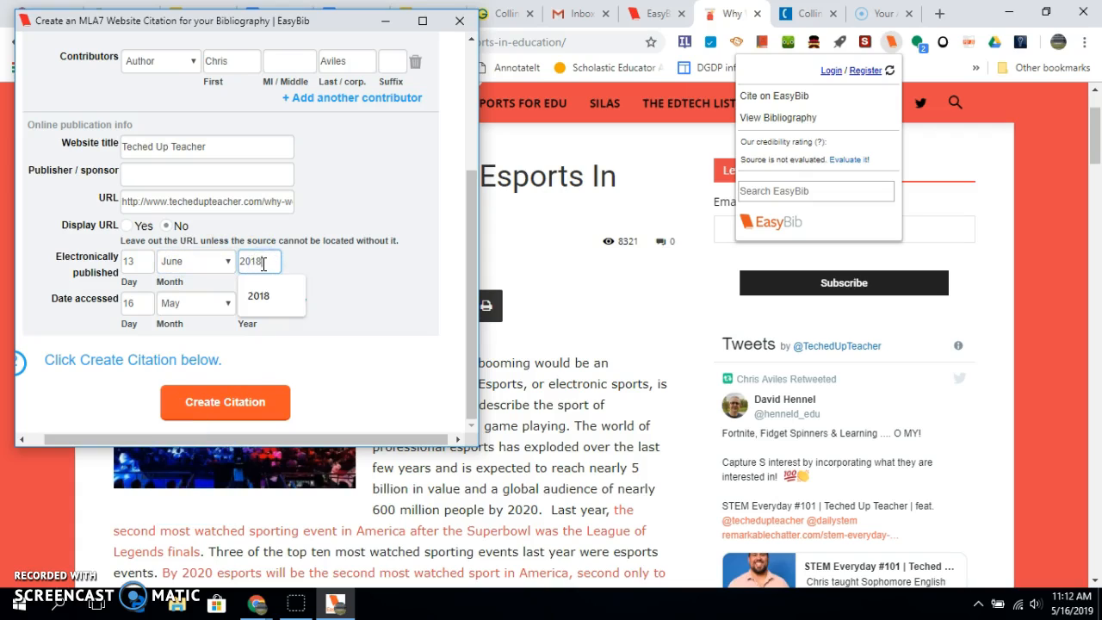
Create the citation from the completed form and bring up its entry in the Works Cited list.
{"action": "left_click", "coordinate": [307, 357]}
{"action": "left_click", "coordinate": [226, 411]}
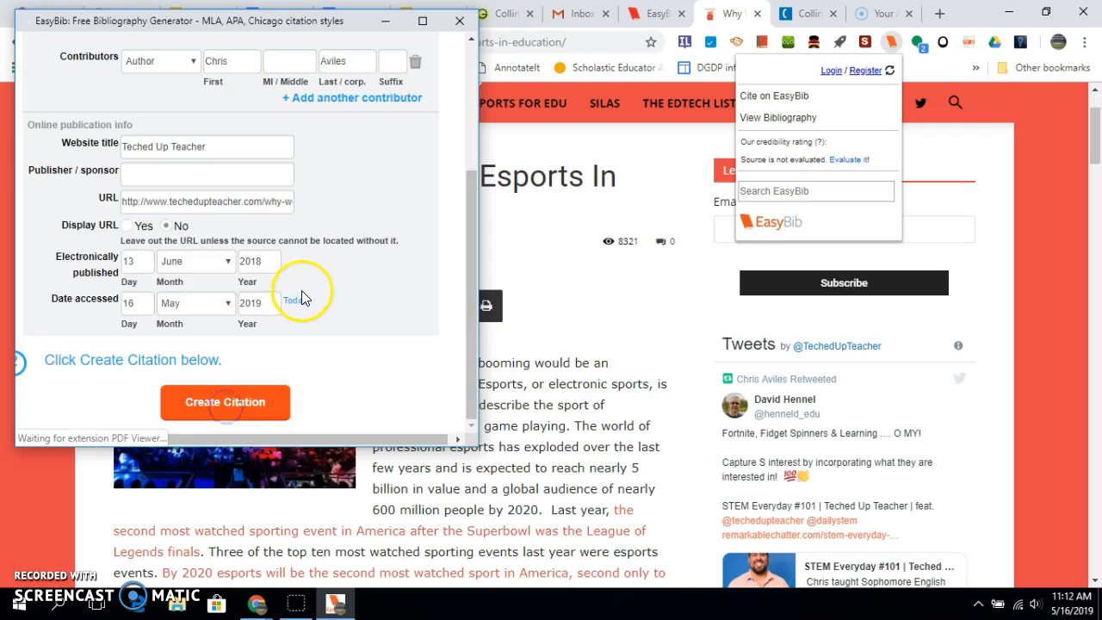
{"action": "scroll", "coordinate": [241, 284], "scroll_direction": "down", "scroll_amount": 2}
{"action": "scroll", "coordinate": [250, 340], "scroll_direction": "down", "scroll_amount": 3}
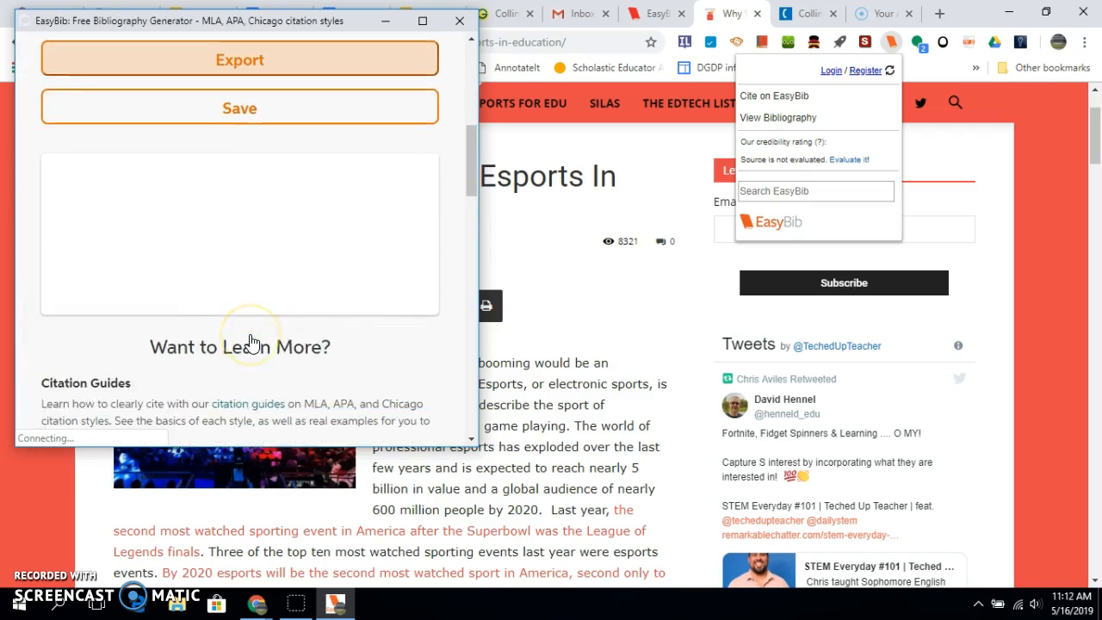
{"action": "scroll", "coordinate": [248, 315], "scroll_direction": "up", "scroll_amount": 2}
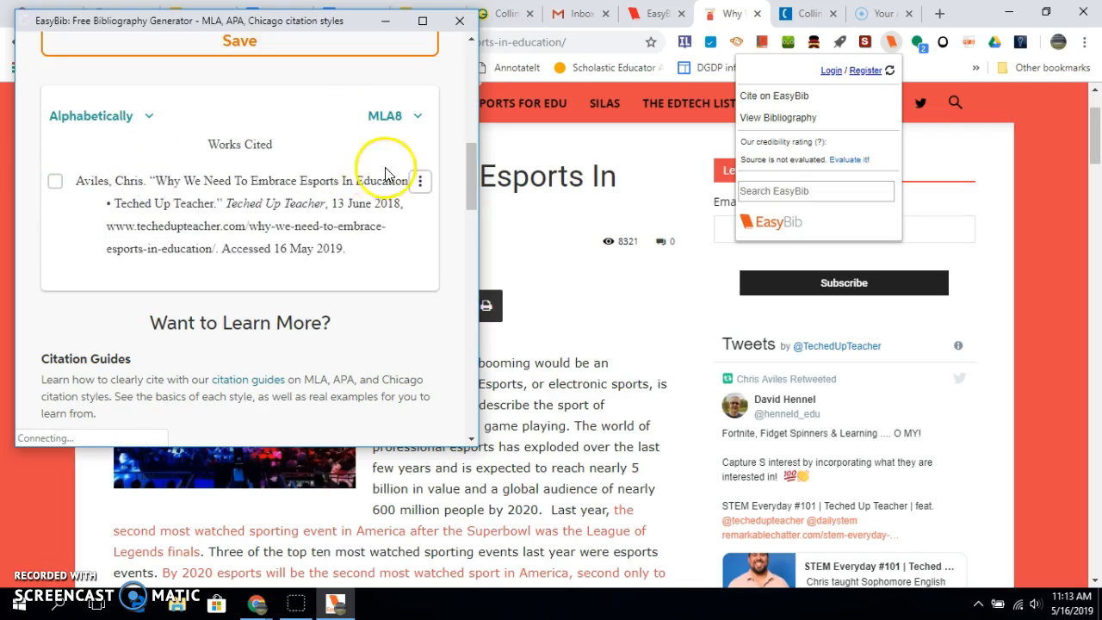
Copy the article's citation from the Works Cited list and close the EasyBib pop-up window.
{"action": "left_click", "coordinate": [418, 182]}
{"action": "left_click", "coordinate": [343, 228]}
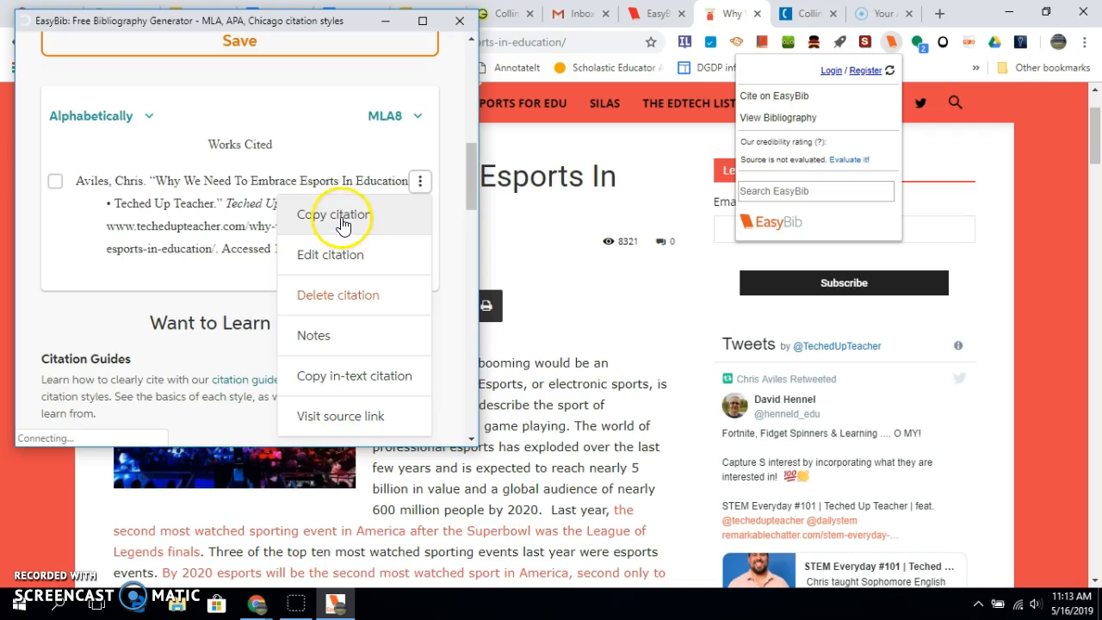
{"action": "left_click", "coordinate": [459, 22]}
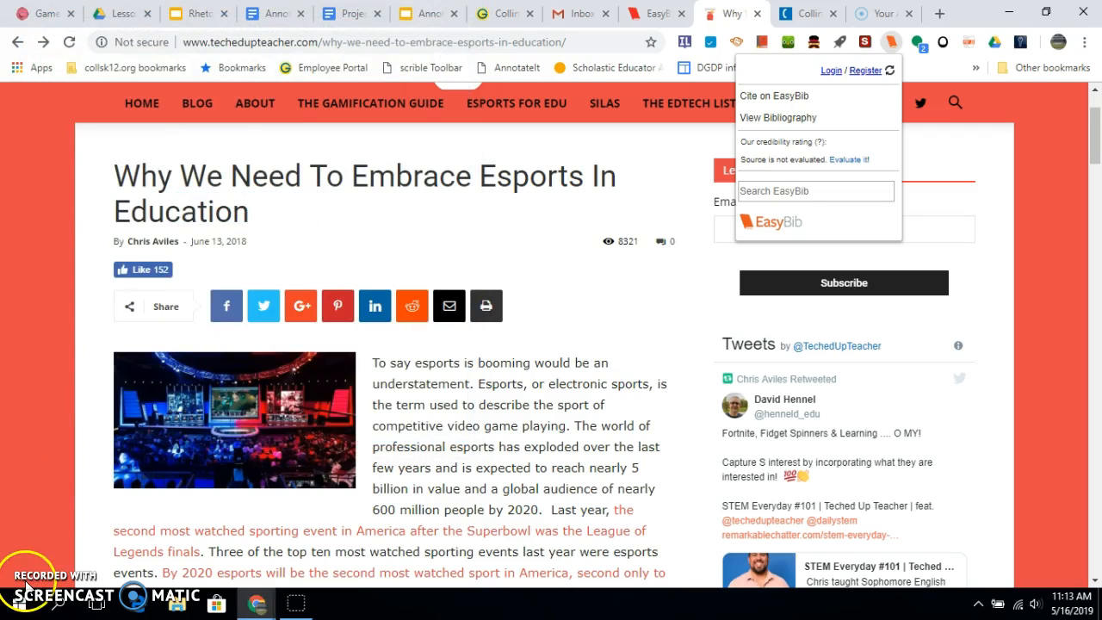